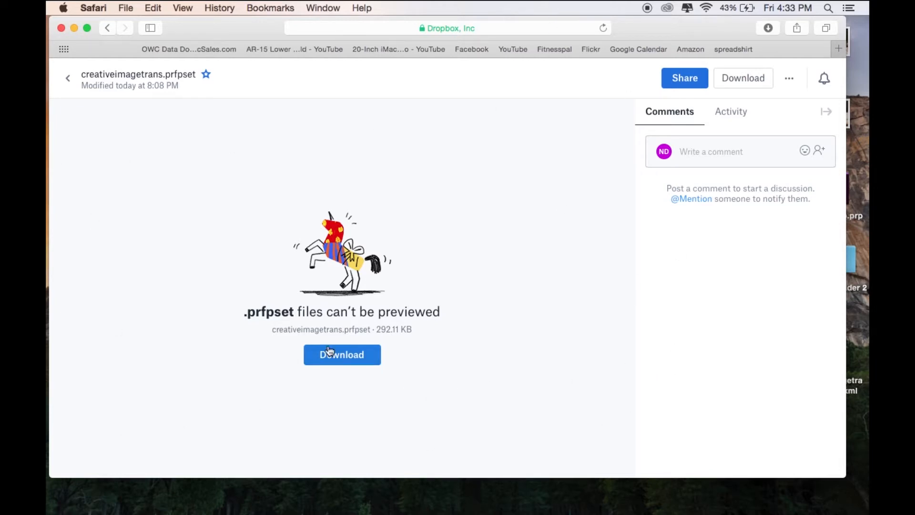
- Download creativeimagetrans.prfpset from Dropbox and check it in Safari's Downloads popover
left_click(342, 361)
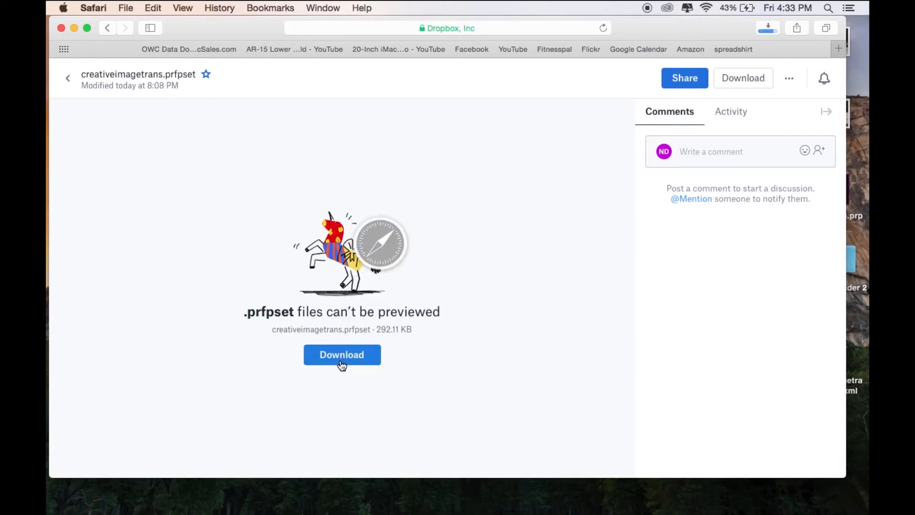
left_click(769, 29)
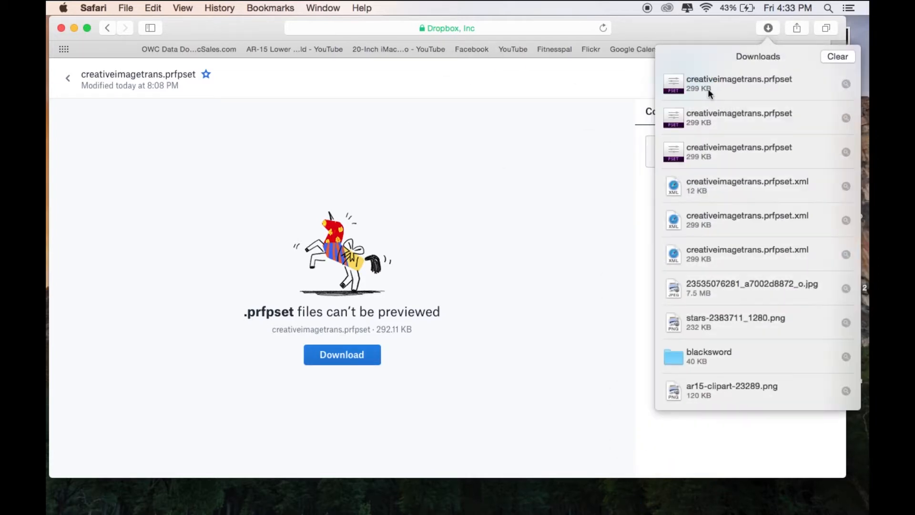
left_click(59, 28)
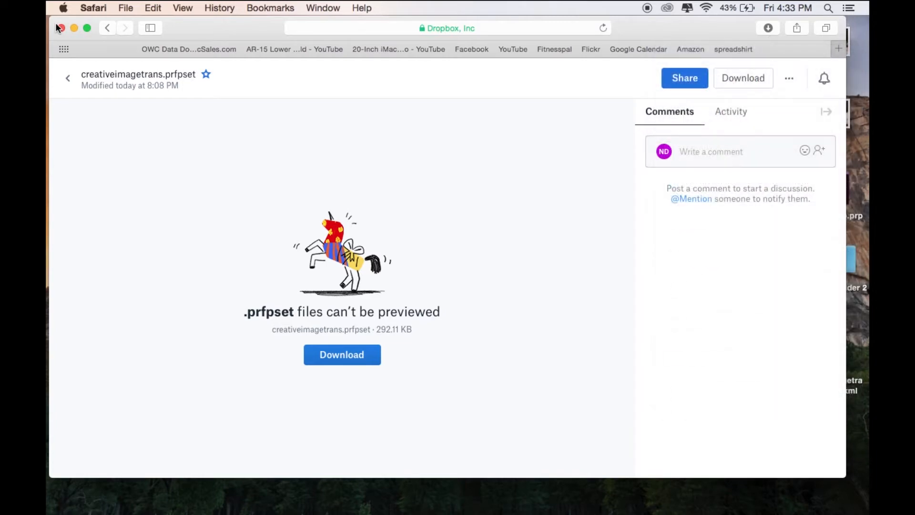
- Close Safari, move the downloaded prfpset to the desktop replacing the old copy, and return to Premiere
left_click(61, 29)
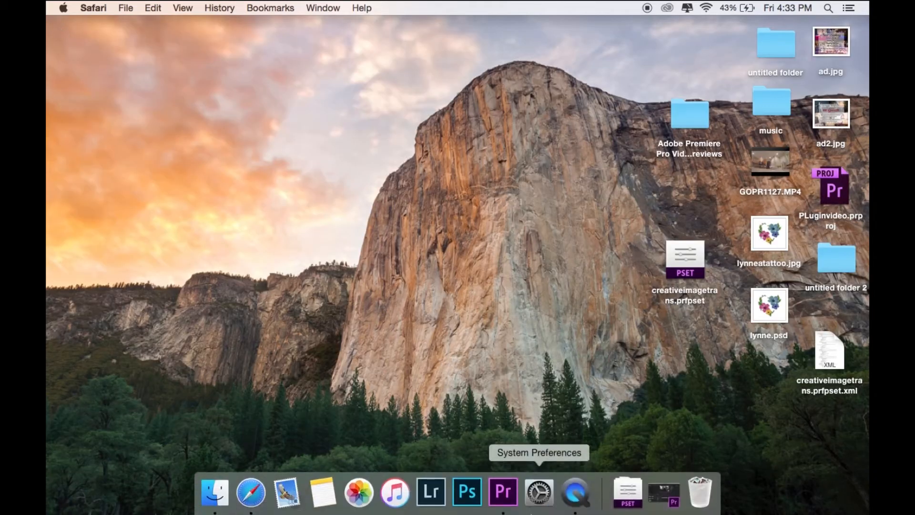
left_click(629, 492)
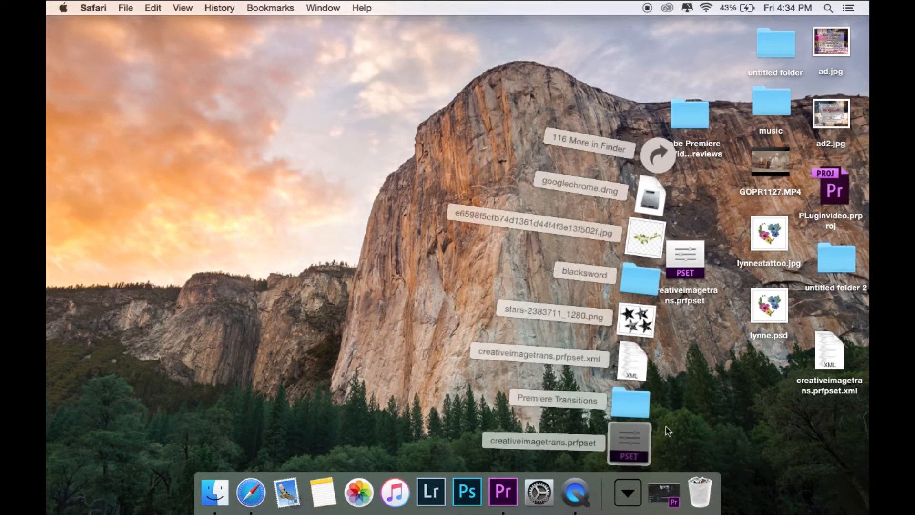
left_click_drag(630, 440, 697, 353)
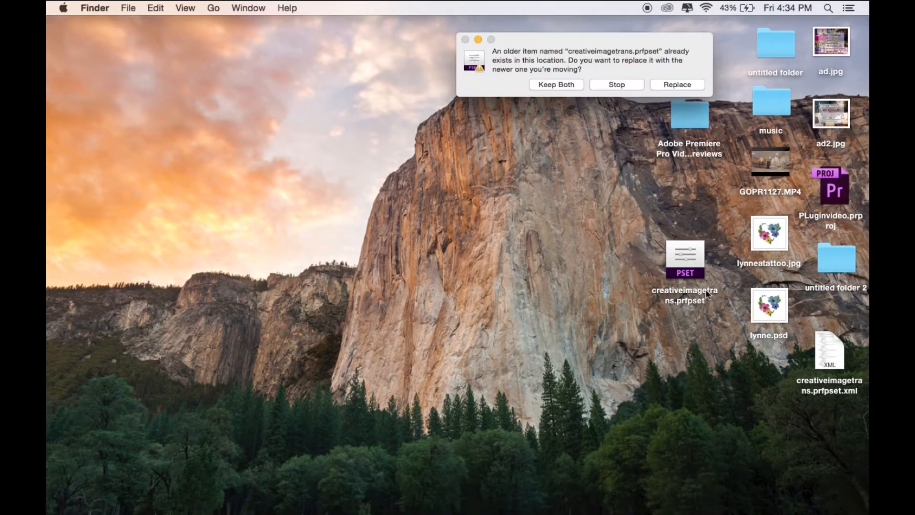
left_click(675, 84)
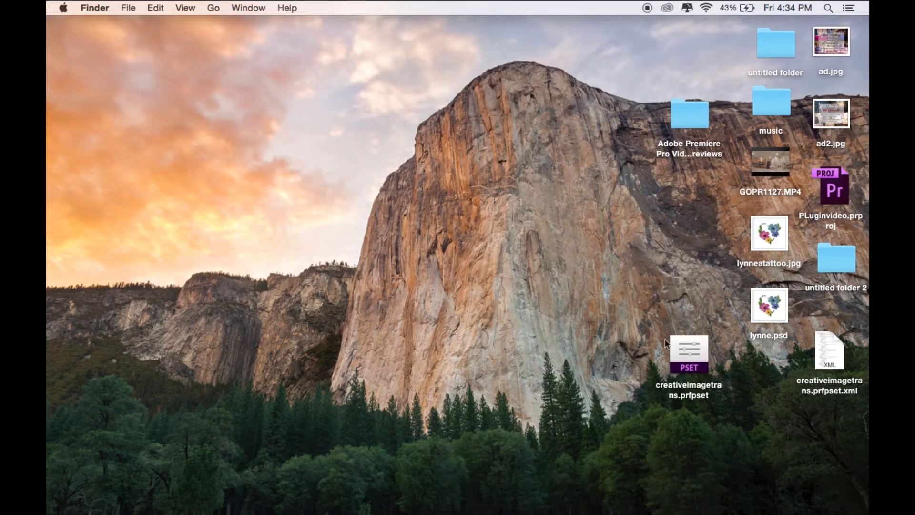
left_click_drag(687, 344, 688, 287)
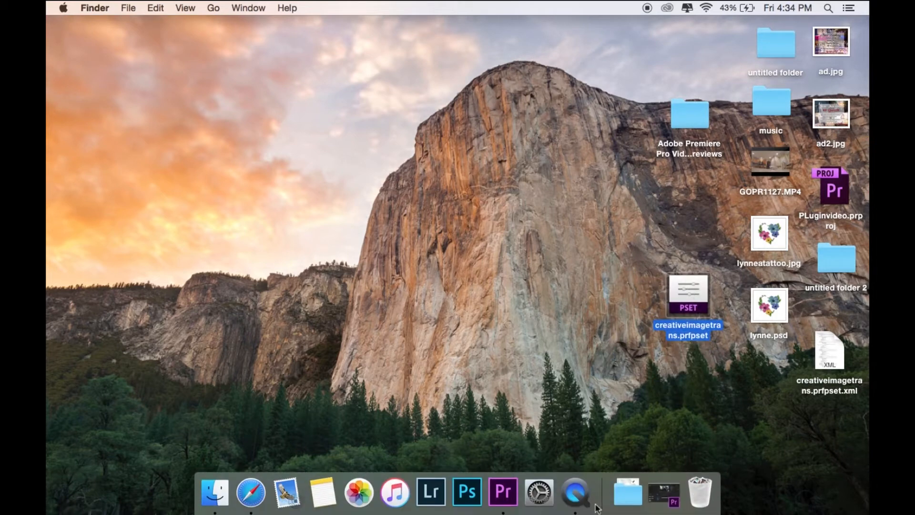
left_click(503, 492)
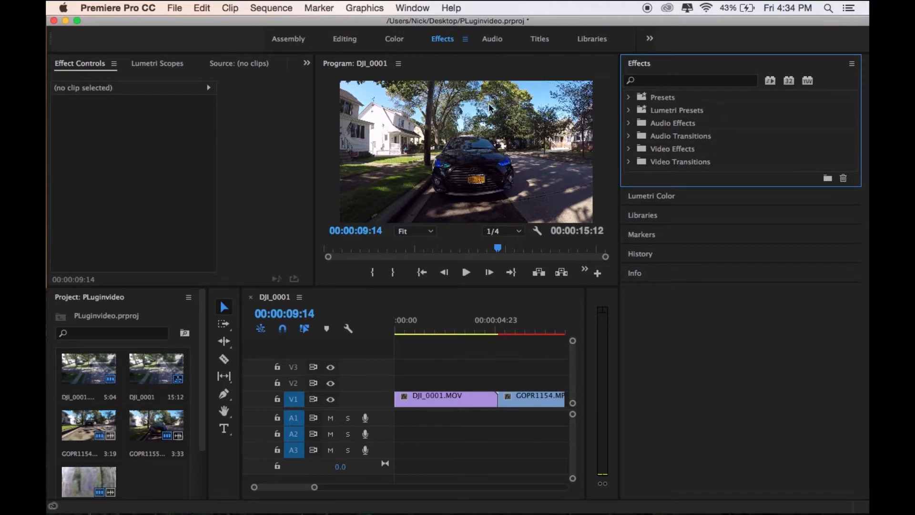
- Switch workspaces and return to the Effects workspace layout
left_click(288, 41)
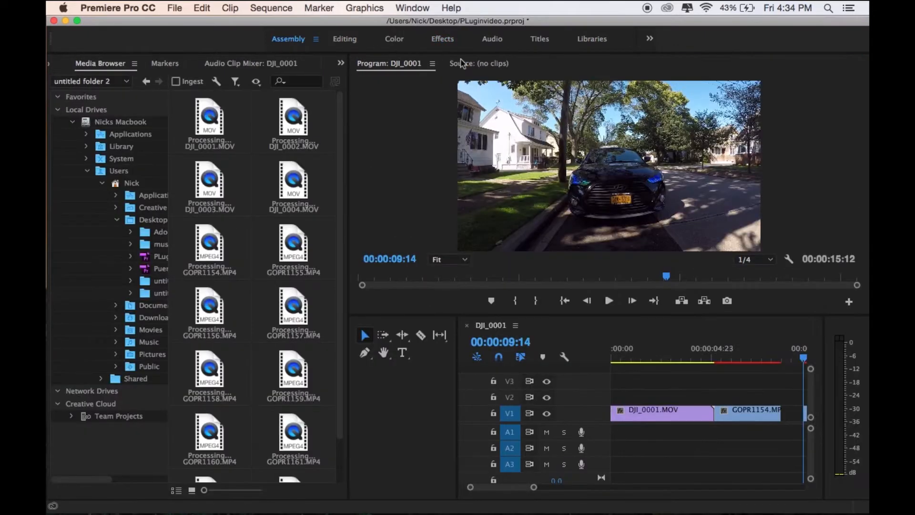
left_click(443, 39)
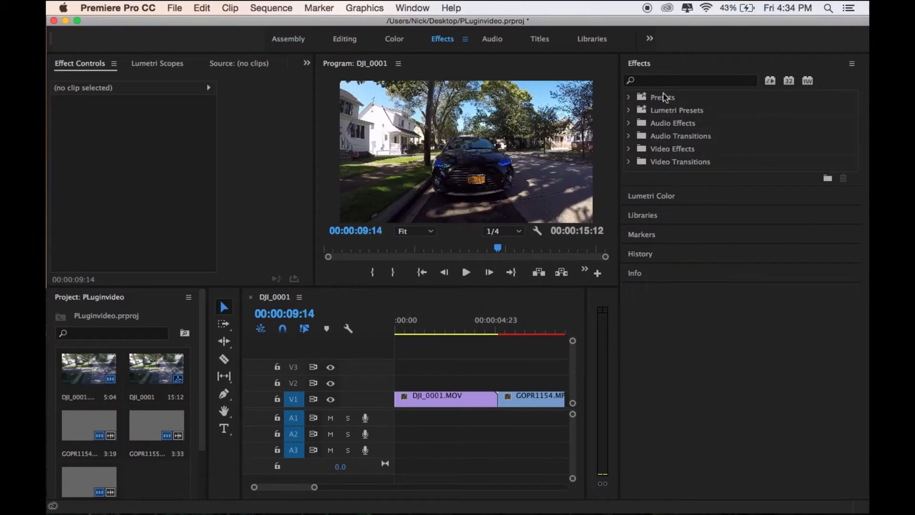
- Import creativeimagetrans.prfpset into the Presets folder and expand Presets to show the CreativeImageTrans bin
right_click(660, 99)
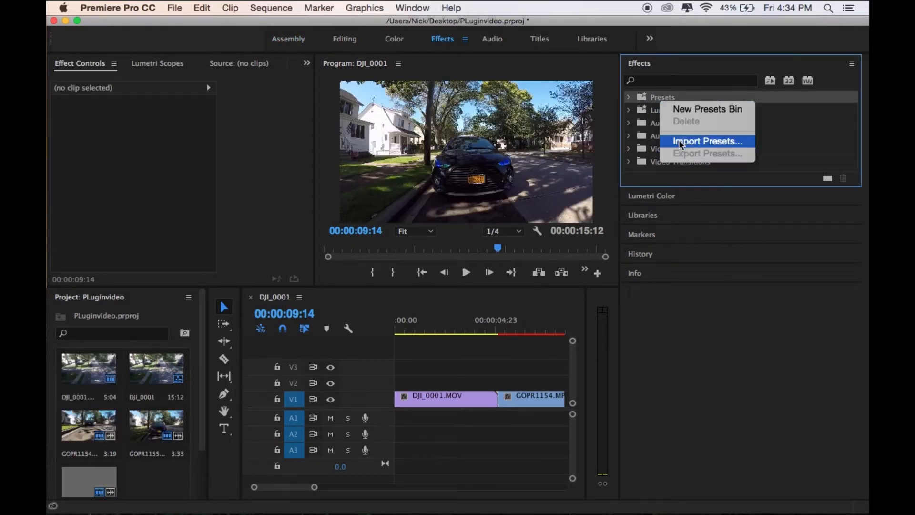
left_click(707, 141)
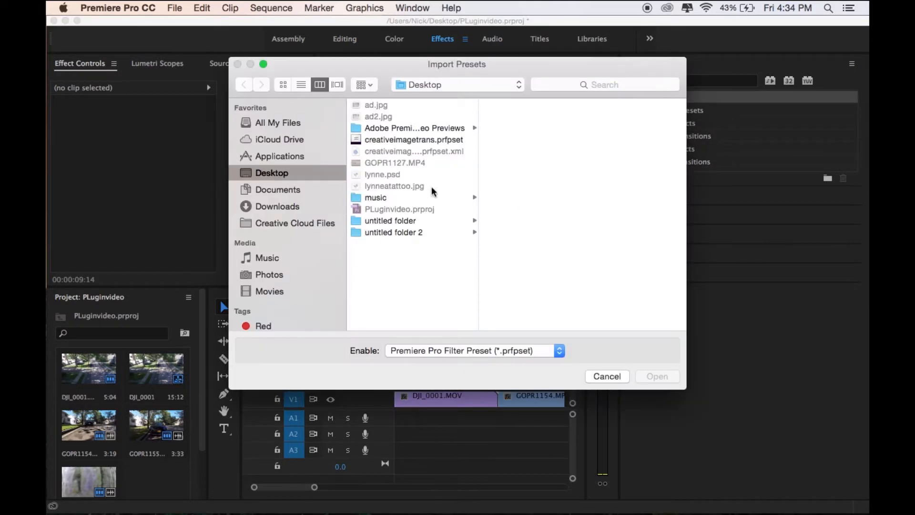
left_click(403, 139)
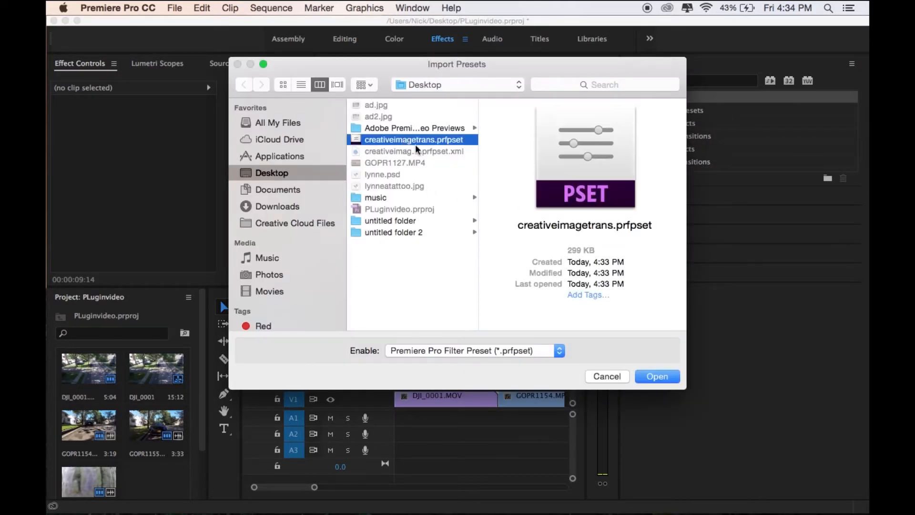
left_click(657, 377)
left_click(630, 97)
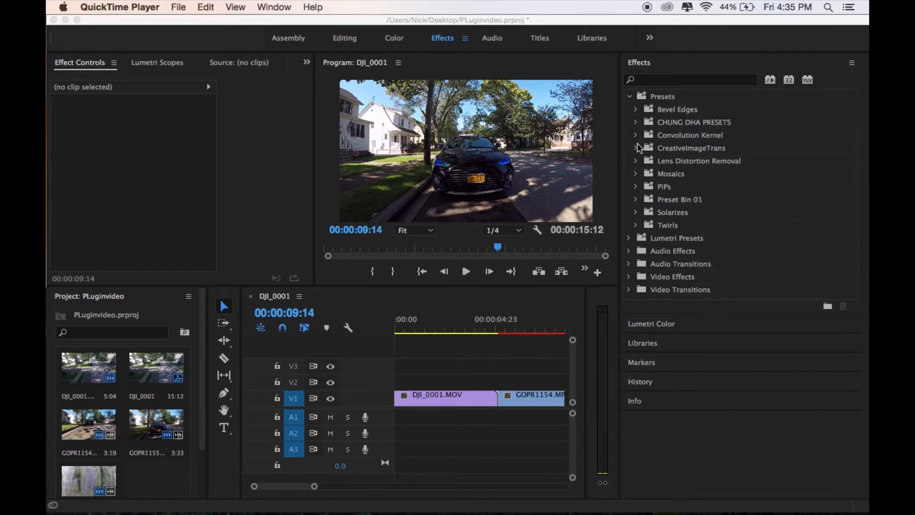
- Expand CreativeImageTrans > TRANSITIONS > Transition Frame Sizes > 1080p to list the Smooth presets
left_click(639, 148)
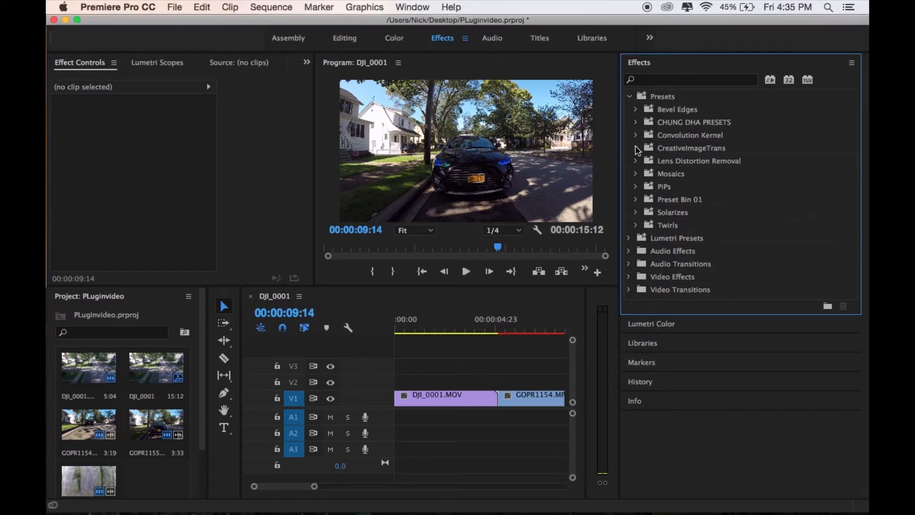
left_click(639, 148)
left_click(643, 162)
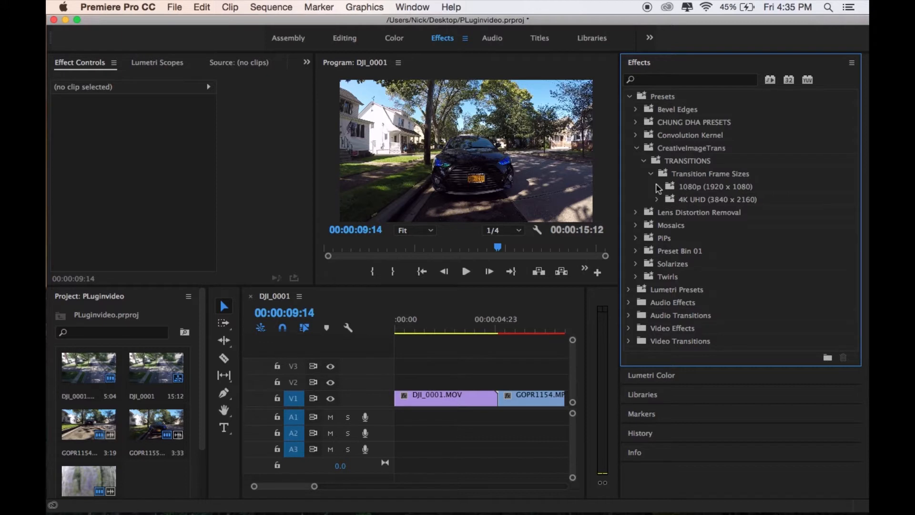
left_click(659, 187)
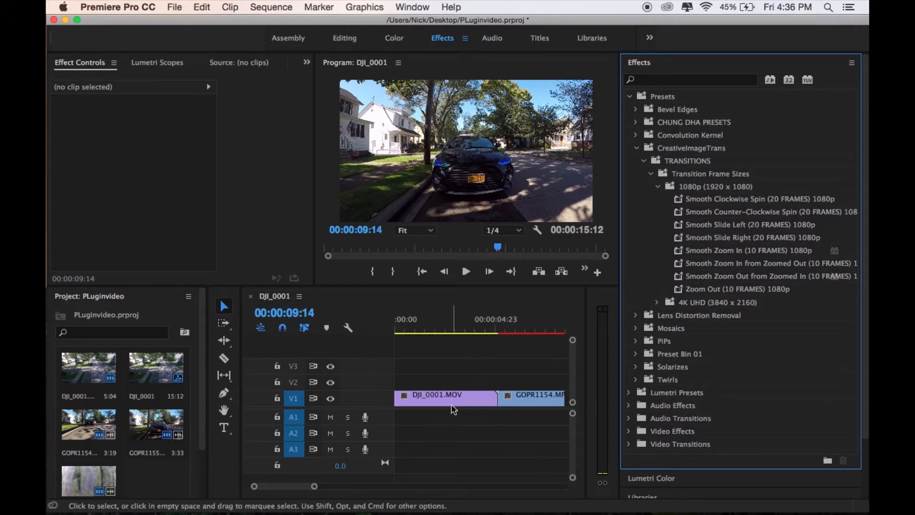
- Save the project, play from the start, and park the playhead five frames before the DJI_0001/GOPR1154 cut
key("super+s")
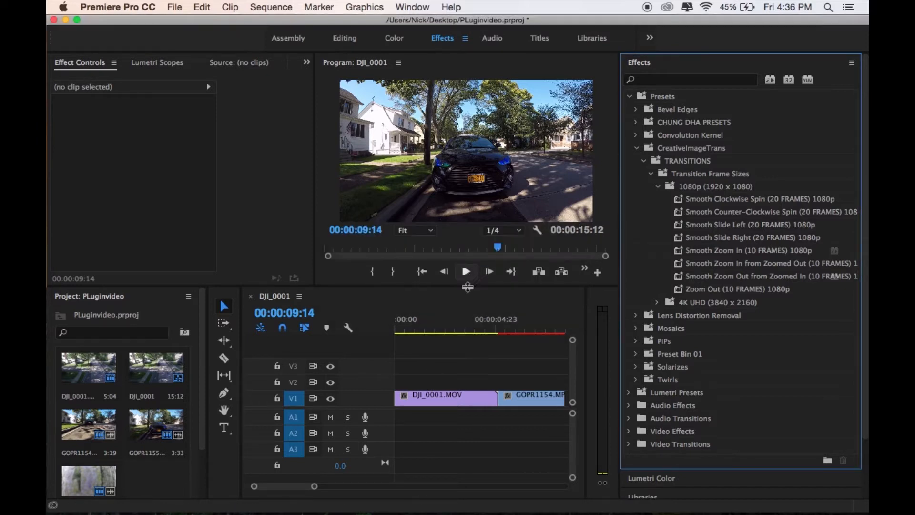
left_click_drag(451, 329, 399, 331)
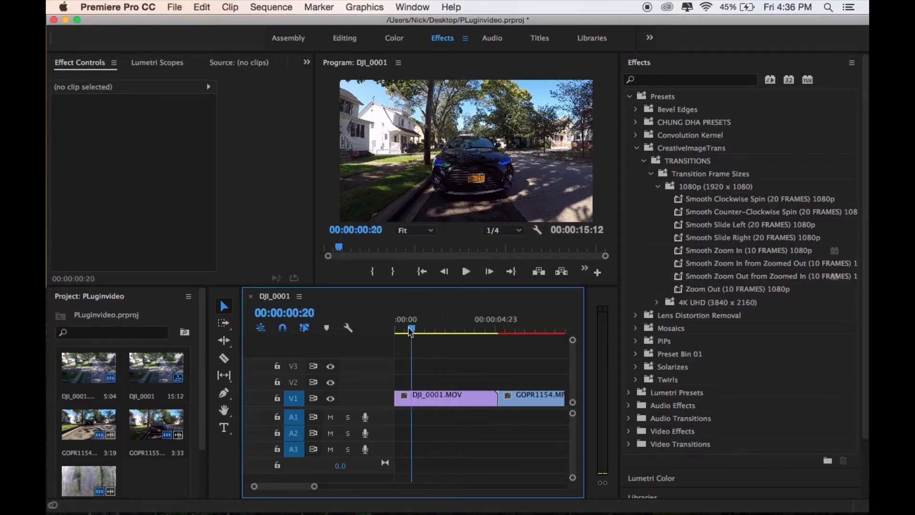
key("space")
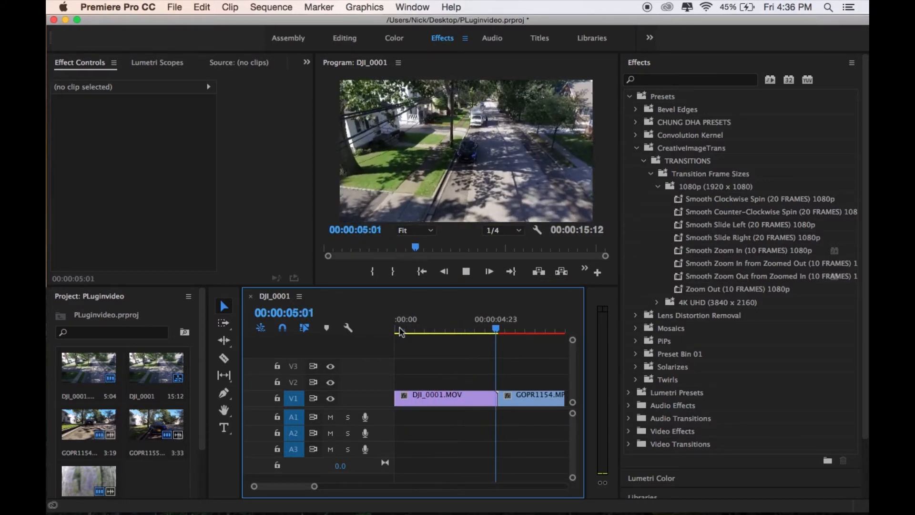
key("space")
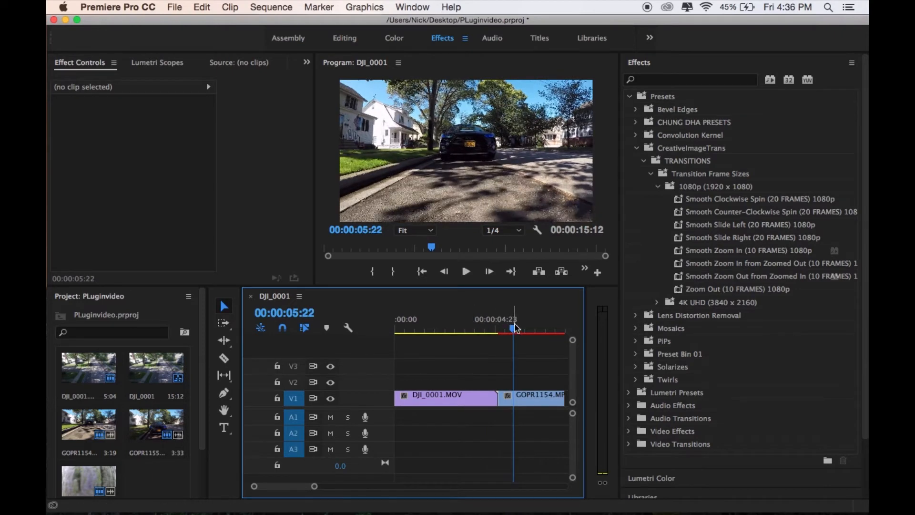
left_click_drag(513, 329, 501, 327)
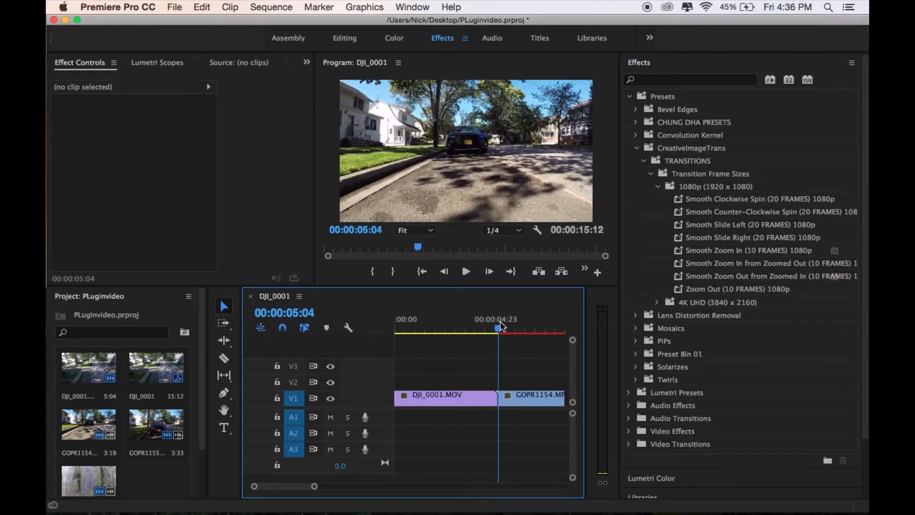
key("Left")
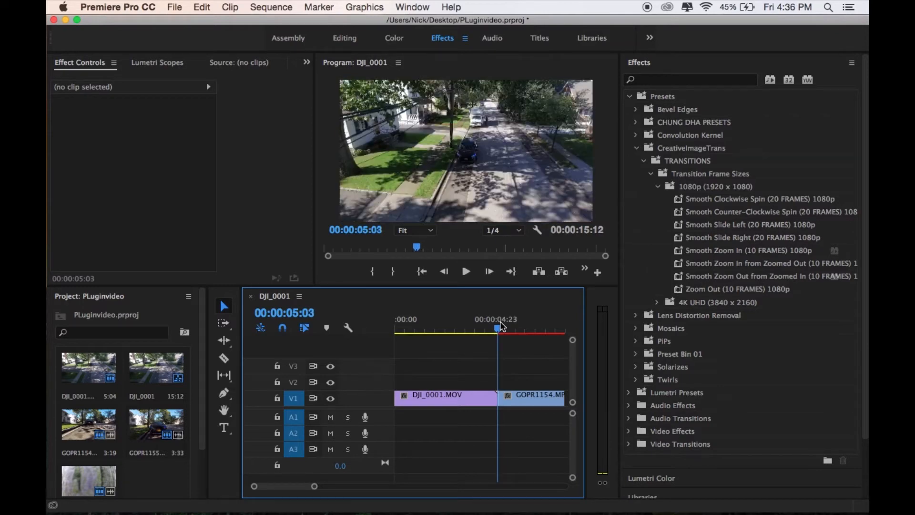
key("Right")
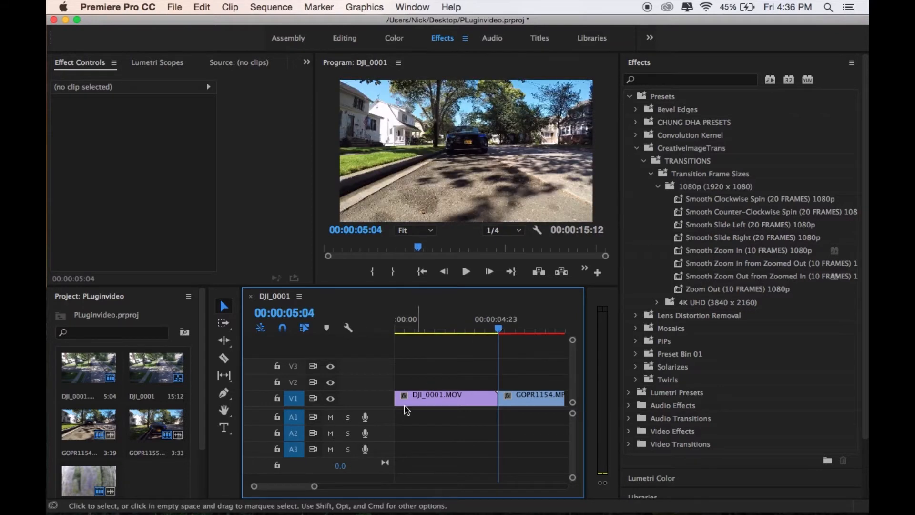
left_click_drag(317, 488, 272, 487)
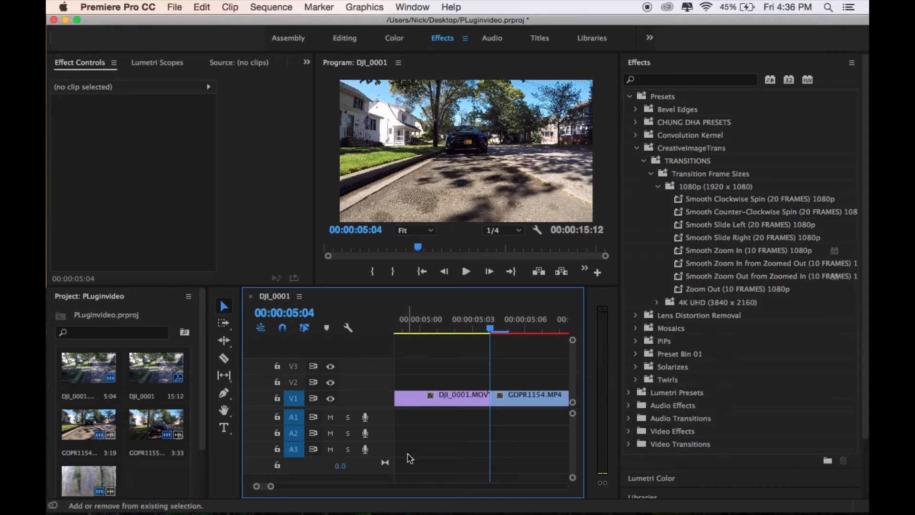
key("shift+Left")
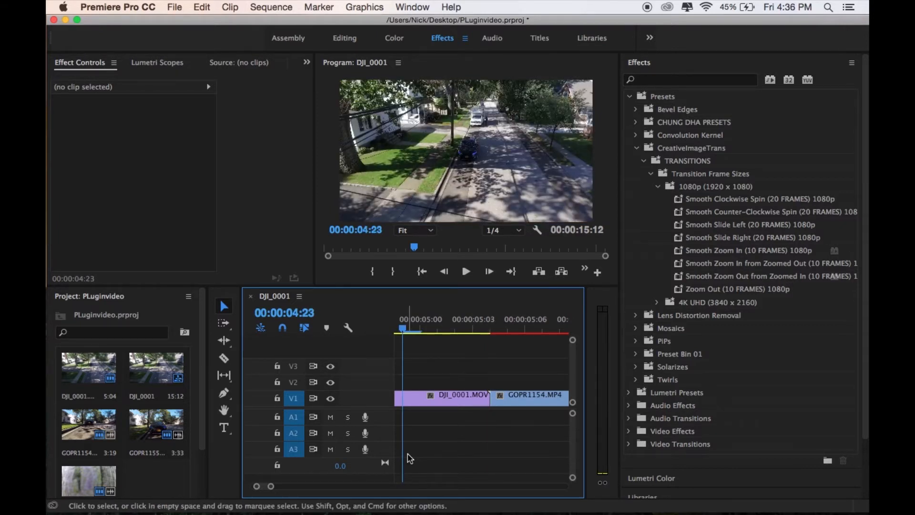
- Split DJI_0001 there and GOPR1154 a few frames past the cut, then pick the Smooth Zoom In preset
key("super+k")
key("shift+Right")
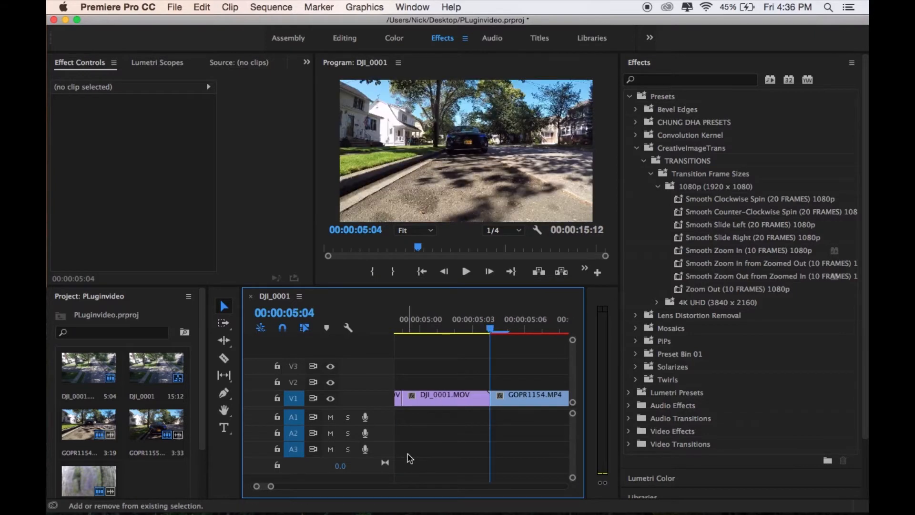
key("shift+Right")
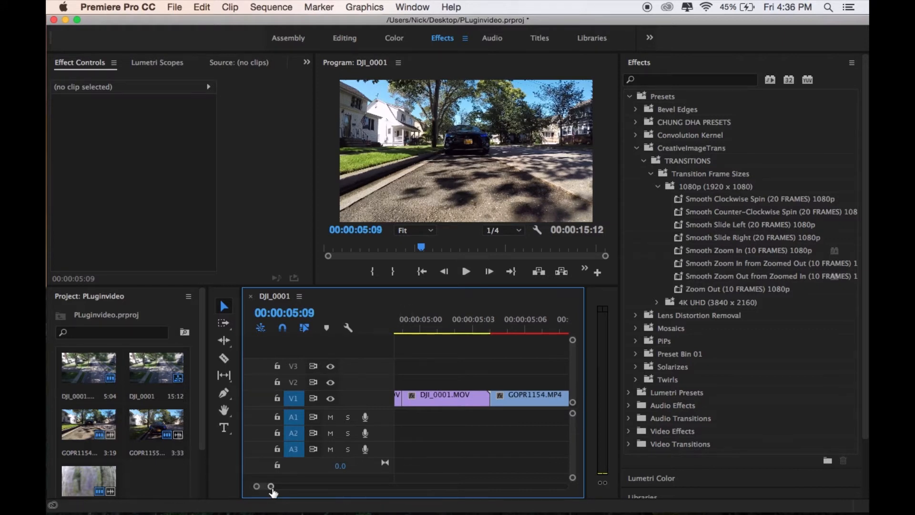
left_click_drag(272, 489, 277, 488)
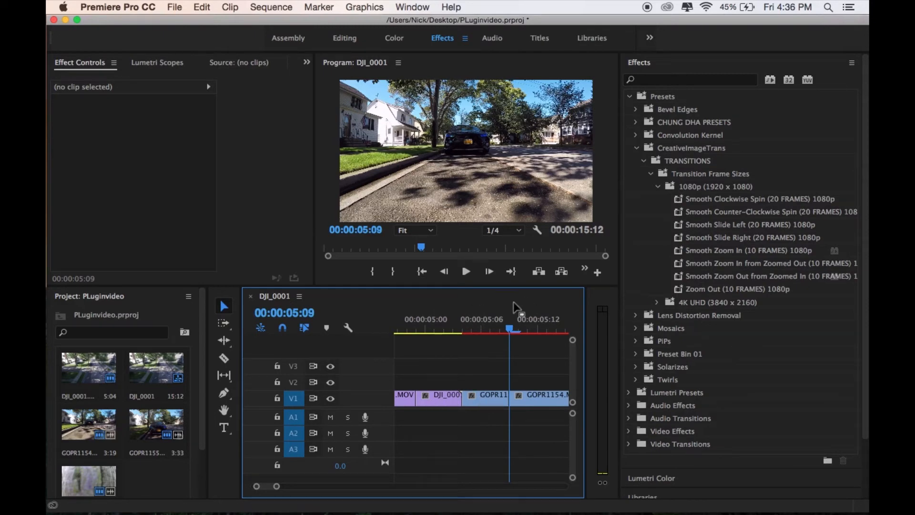
left_click_drag(511, 334, 407, 333)
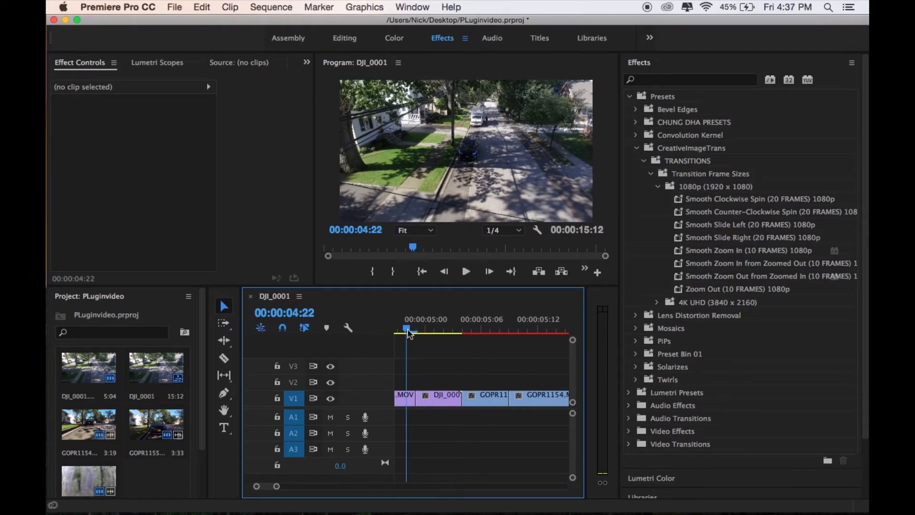
left_click(740, 250)
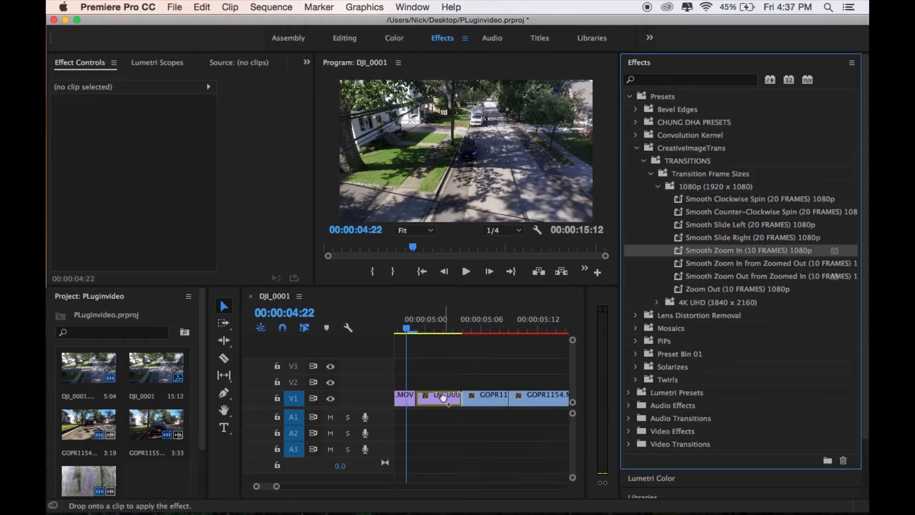
- Apply Smooth Zoom In (10 FRAMES) 1080p to the short DJI_0001 section and preview it
left_click_drag(444, 401, 444, 401)
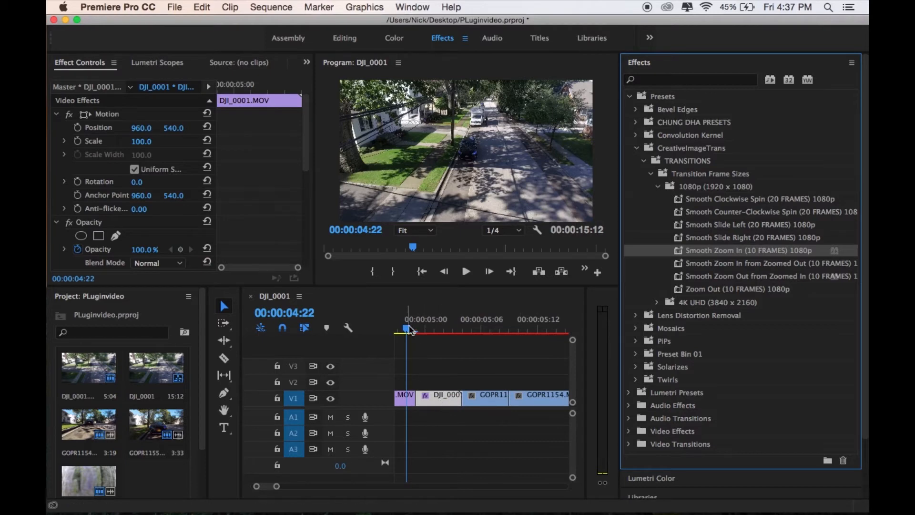
key("space")
key("space")
left_click(410, 329)
key("space")
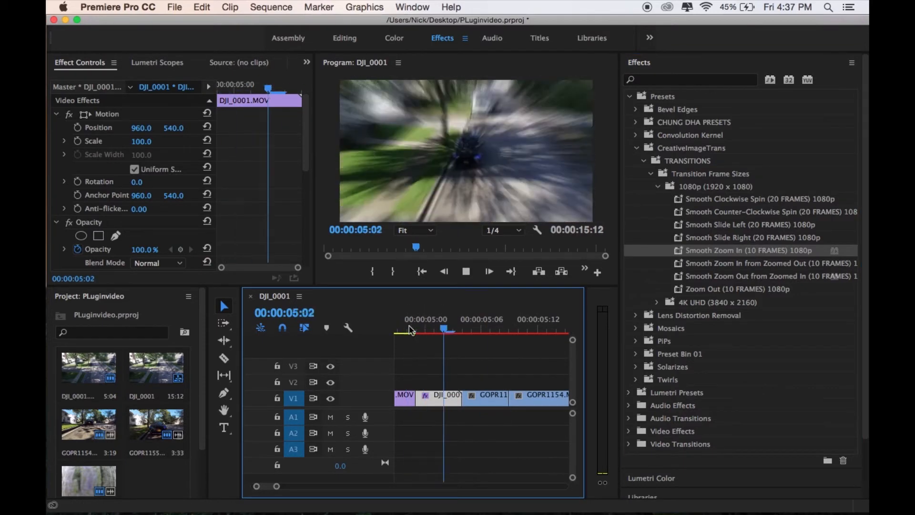
key("space")
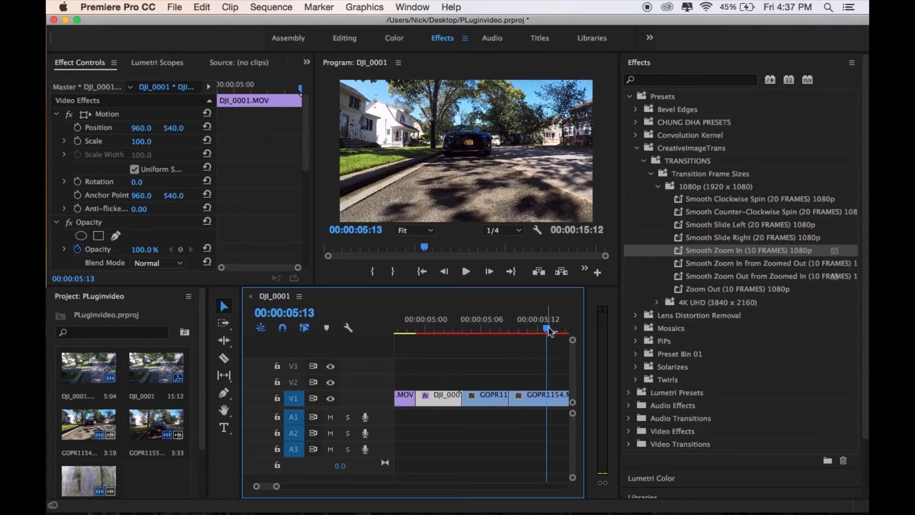
left_click_drag(440, 332, 409, 332)
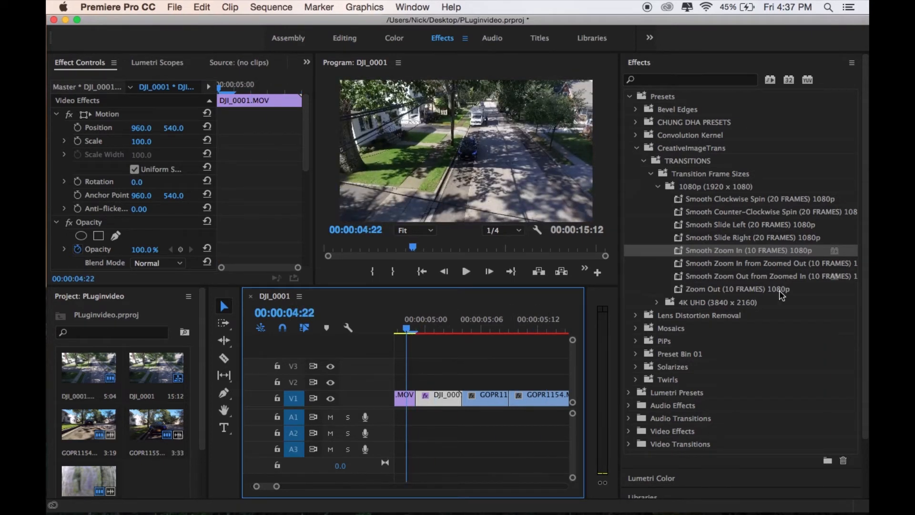
- Apply Smooth Zoom In from Zoomed Out to the short GOPR1154 section and preview the finished zoom
left_click(771, 265)
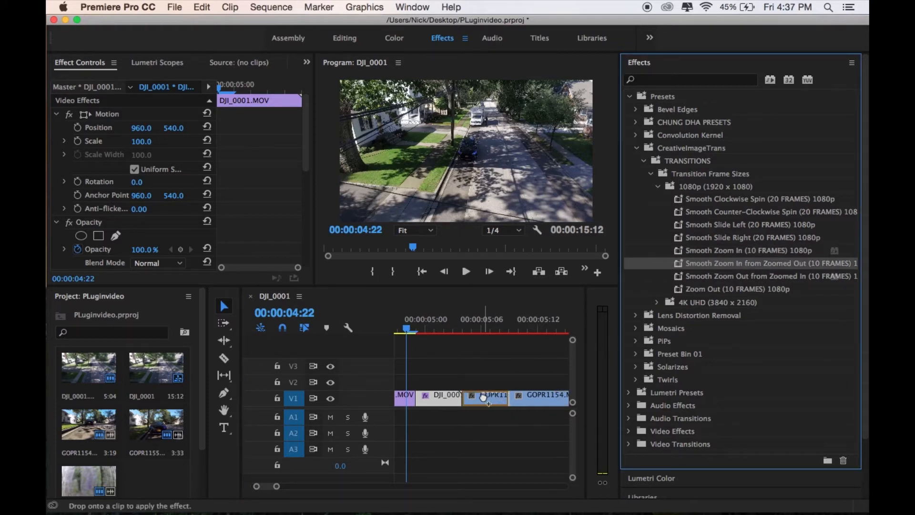
left_click_drag(487, 399, 486, 398)
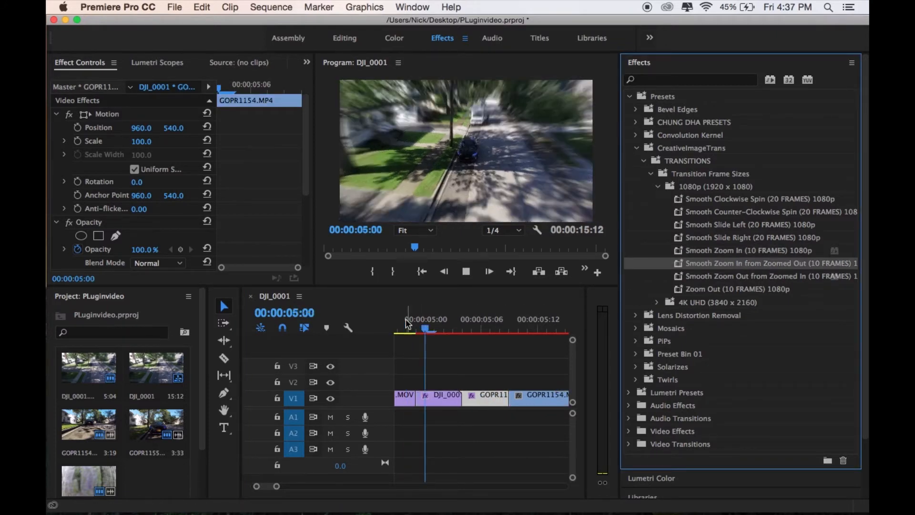
key("space")
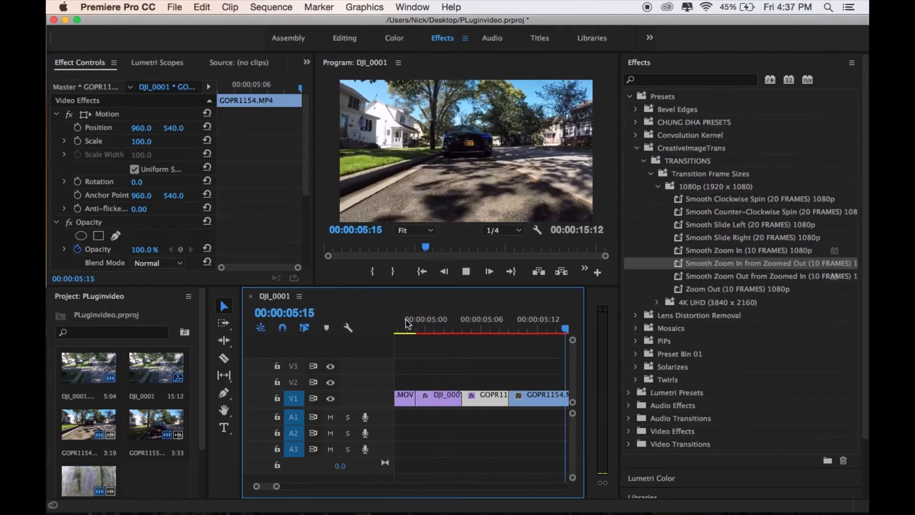
key("space")
key("space")
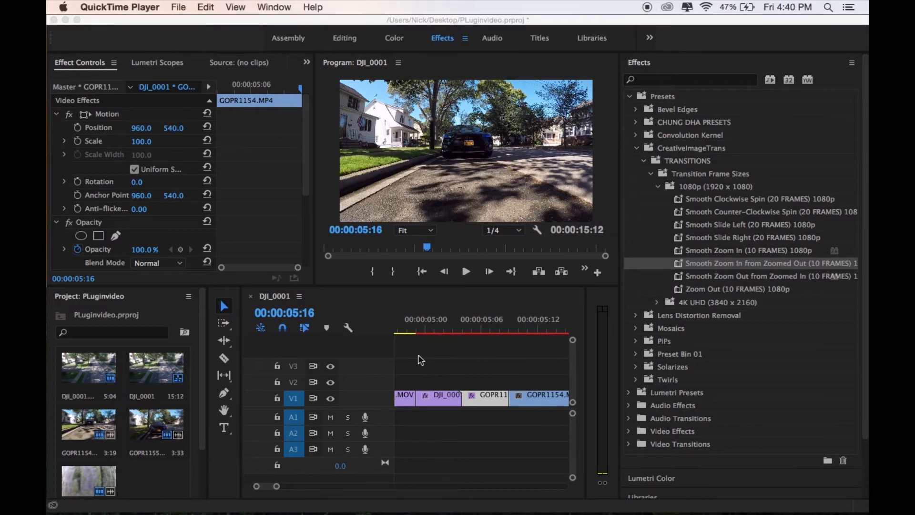
- Return to Premiere, zoom the timeline in and check playback around GOPR1155.MP4
left_click(413, 329)
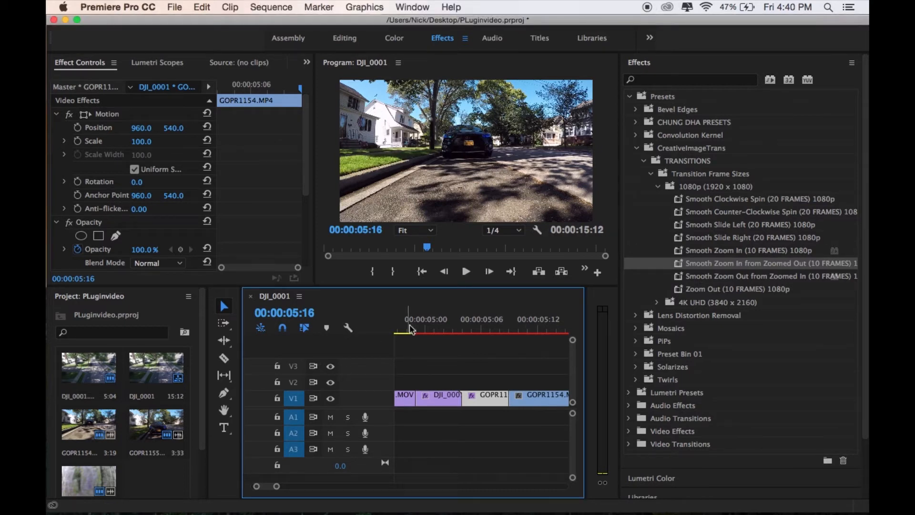
left_click_drag(276, 487, 289, 486)
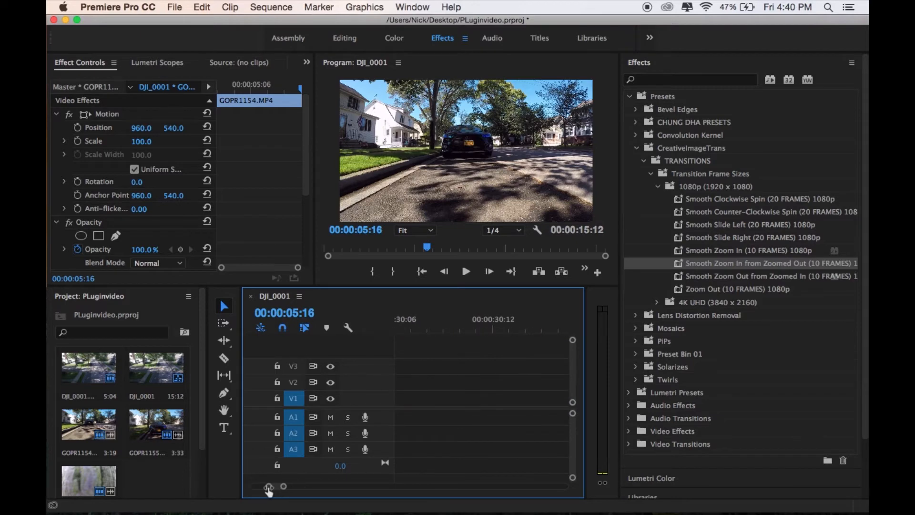
scroll(462, 432, "down", 3)
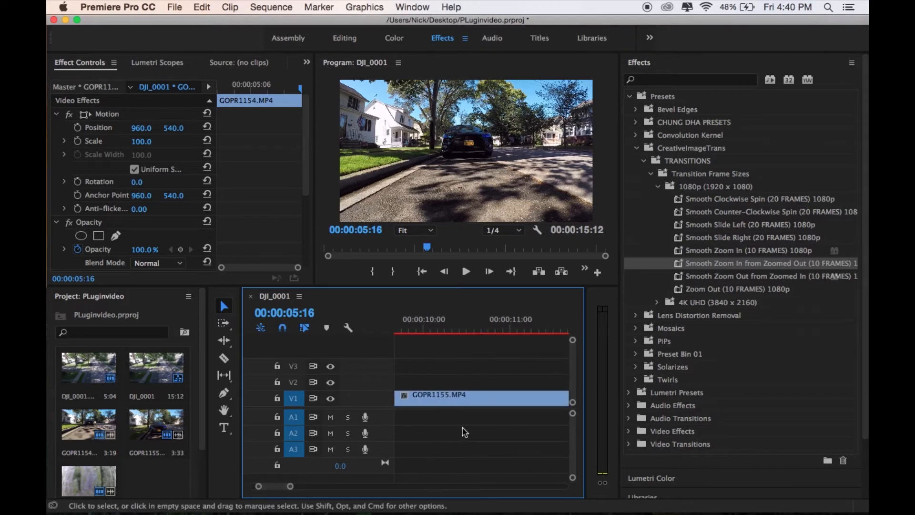
left_click(410, 328)
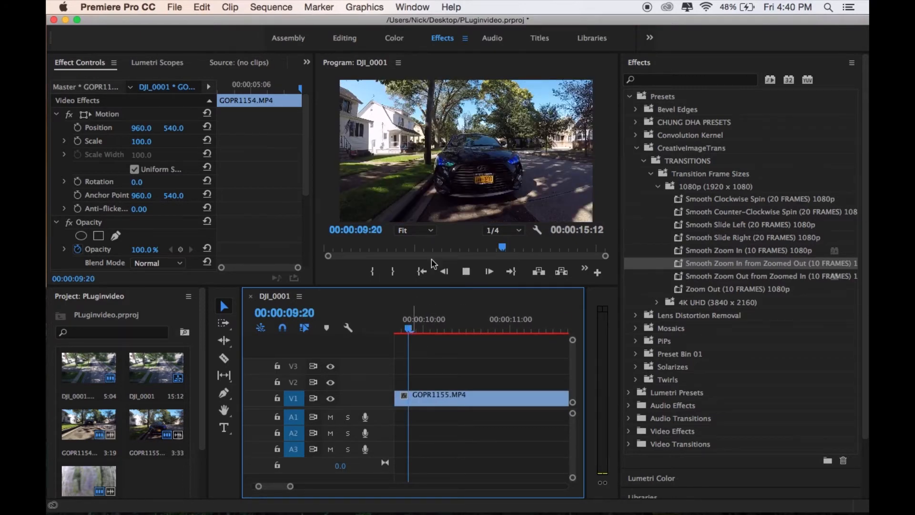
key("space")
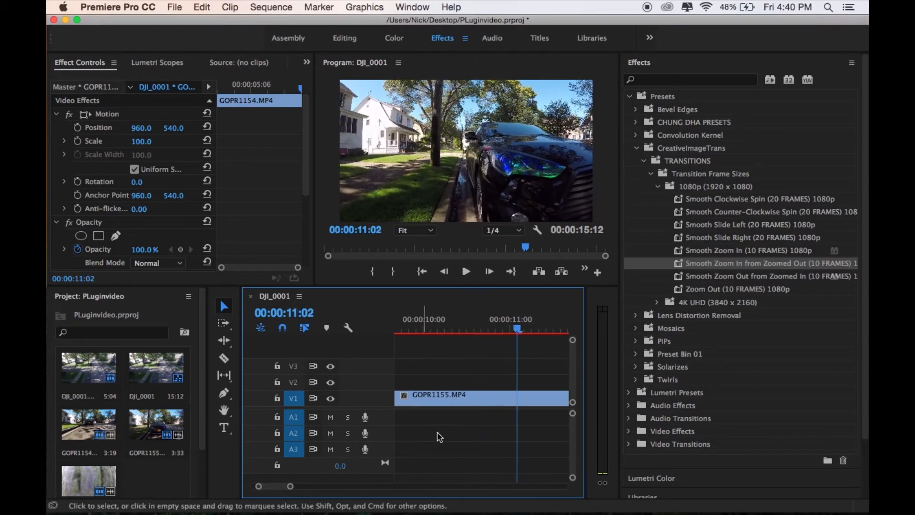
scroll(439, 435, "up", 5)
scroll(438, 435, "up", 5)
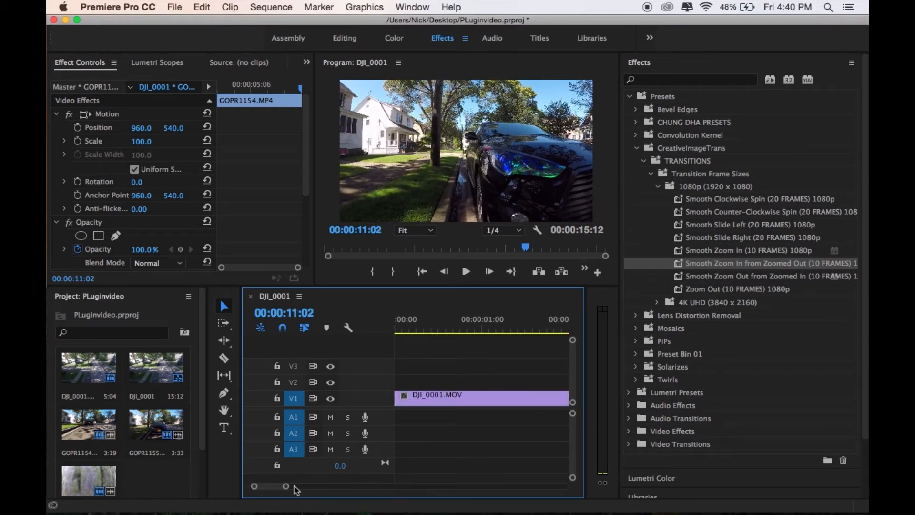
left_click_drag(291, 487, 335, 487)
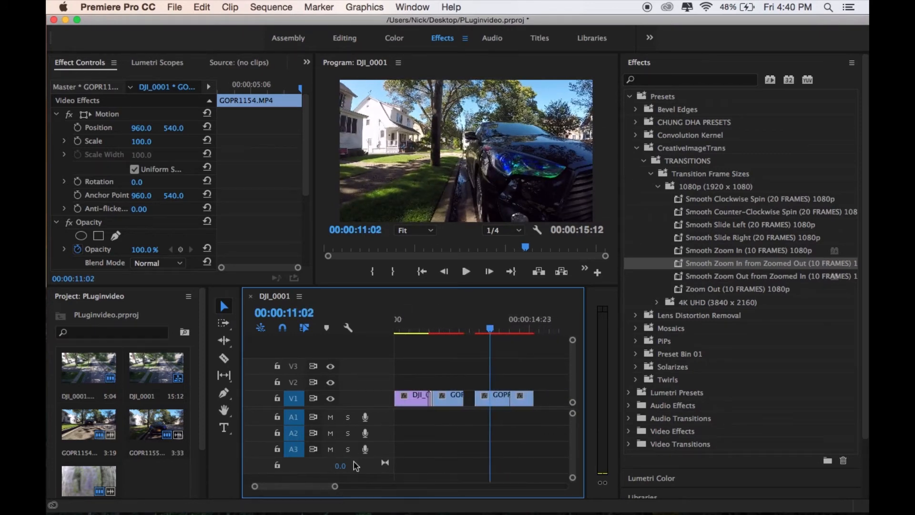
- Play through the sequence from the start and park the playhead near the next cut around 00:00:09:18
left_click(405, 329)
key("space")
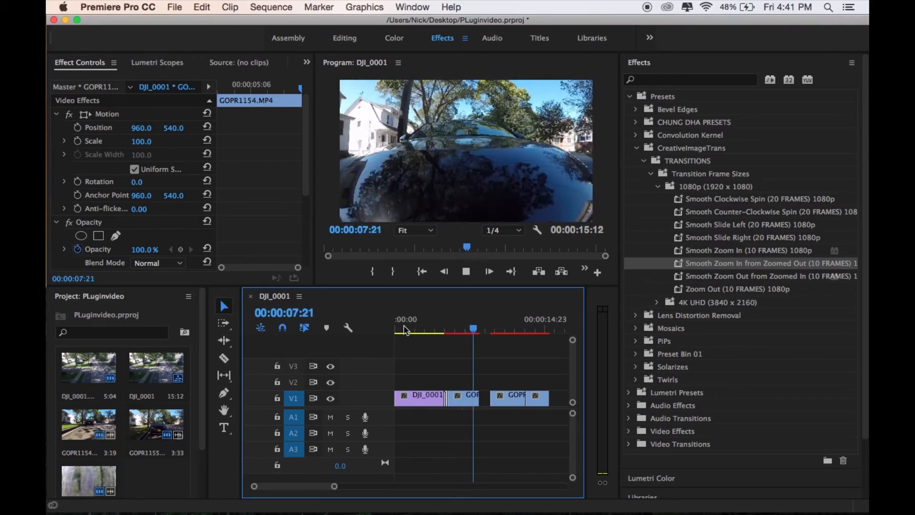
key("space")
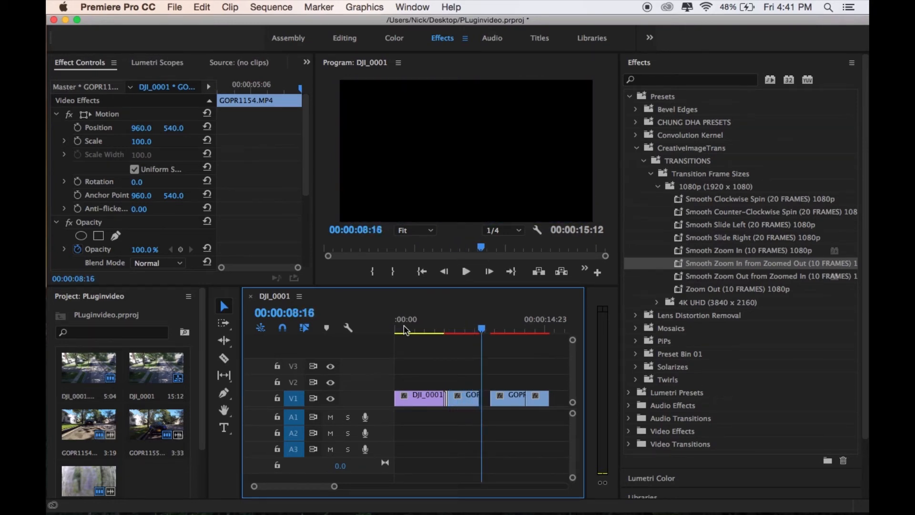
left_click_drag(482, 331, 495, 330)
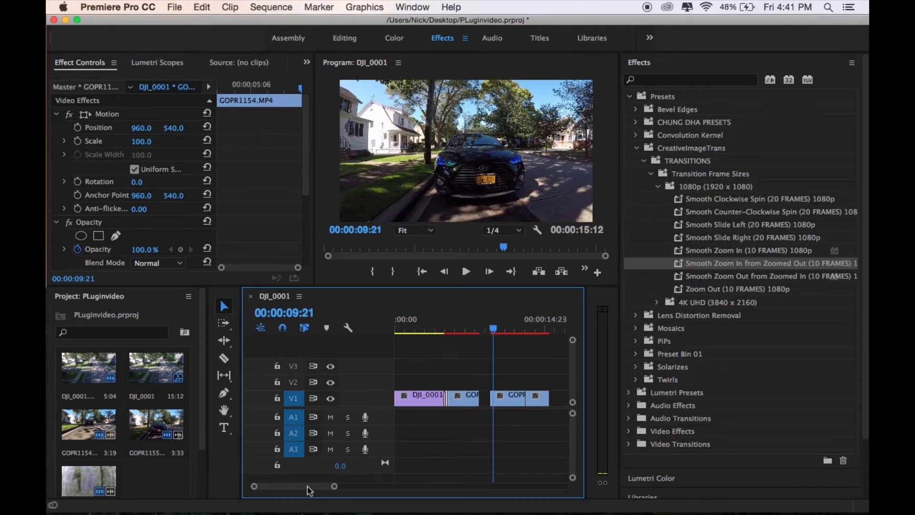
left_click_drag(335, 487, 304, 487)
scroll(483, 434, "down", 3)
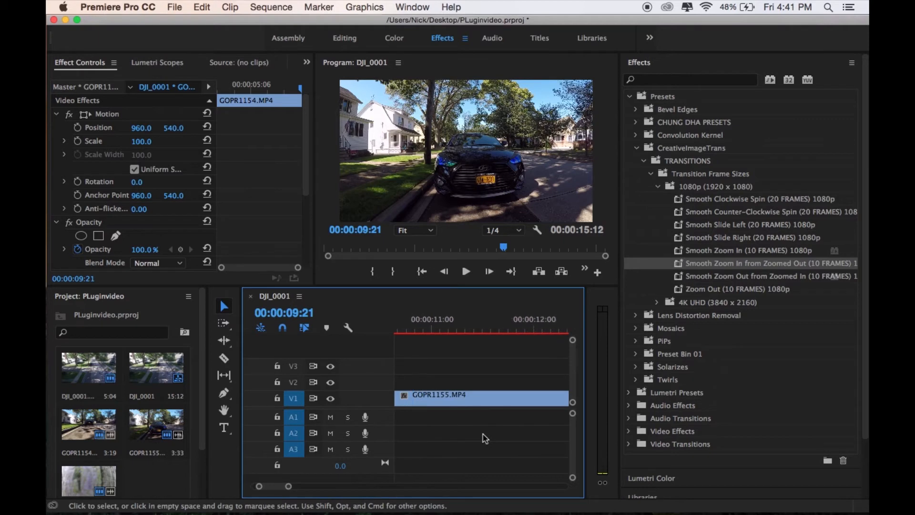
scroll(483, 434, "down", 3)
- Cut GOPR1155 and GOPR1156 a few frames either side of their 00:00:13:03 join and select the two short pieces
left_click(493, 330)
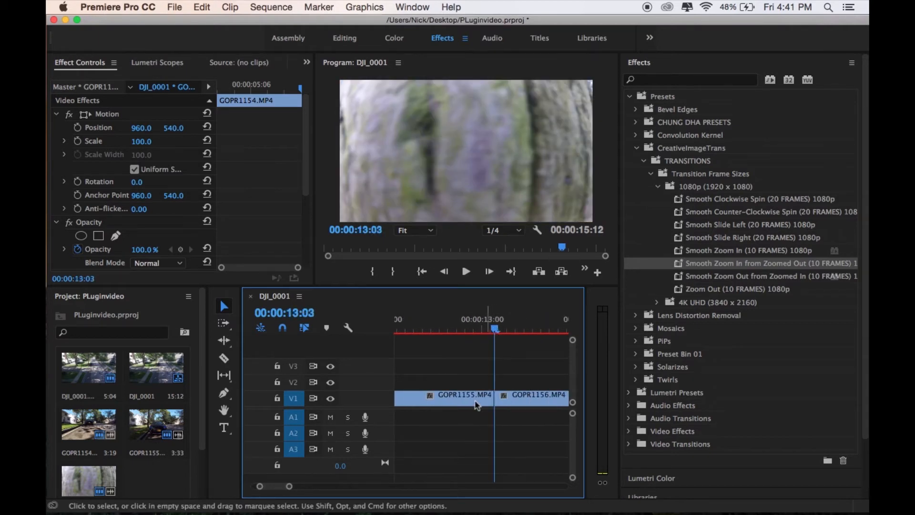
left_click_drag(290, 486, 279, 487)
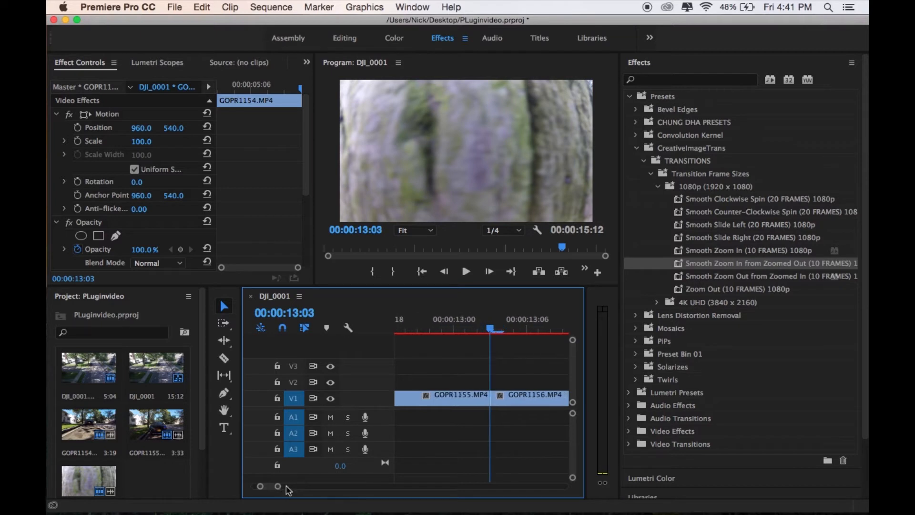
left_click_drag(278, 488, 286, 488)
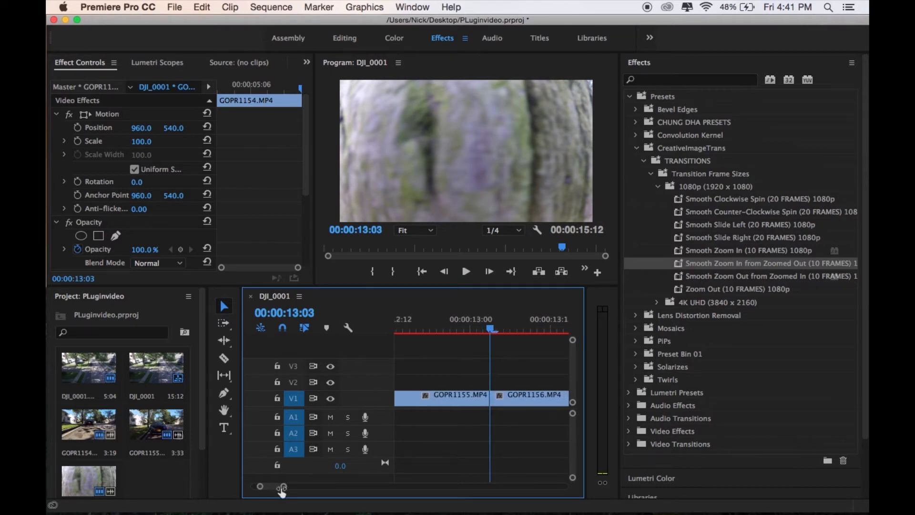
key("shift+Left")
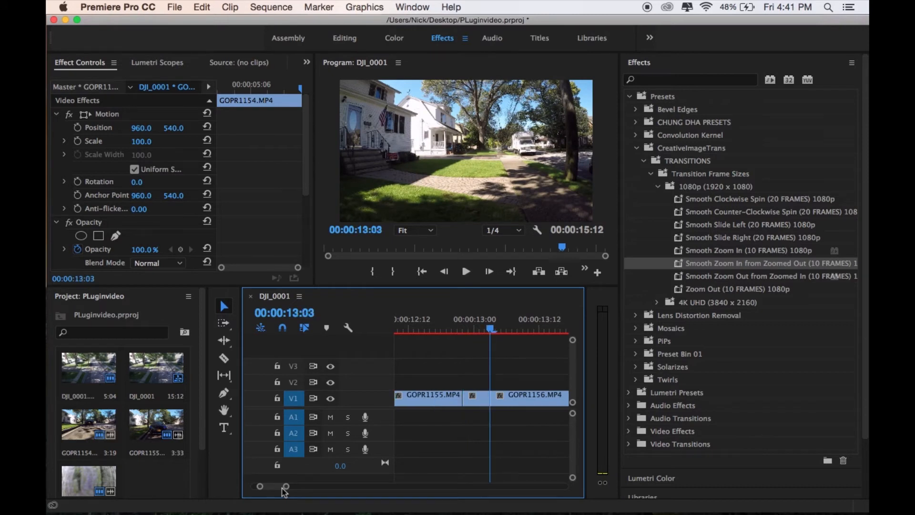
key("shift+Right")
key("super+d")
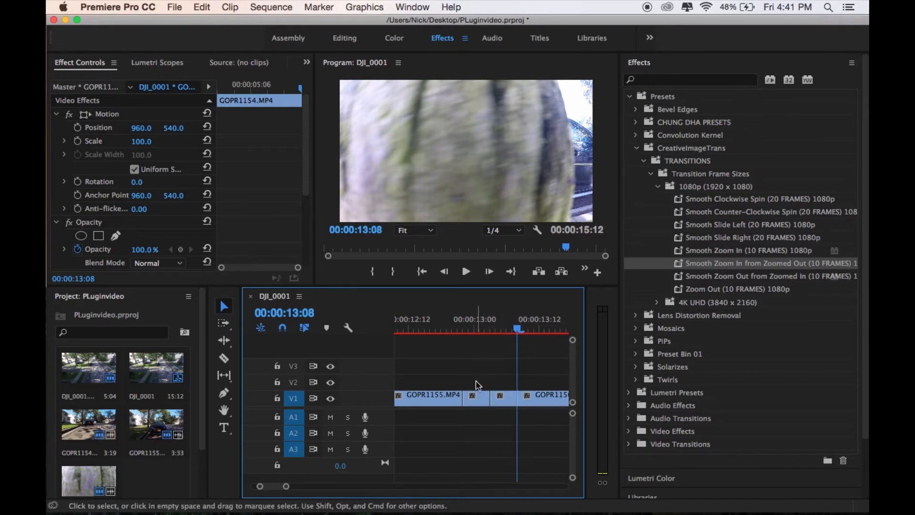
left_click_drag(476, 380, 505, 392)
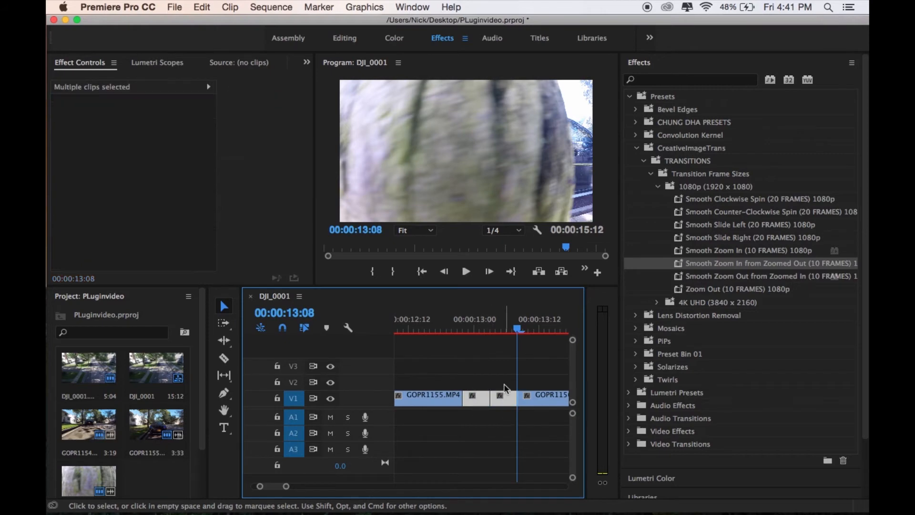
- Nest the two selected pieces into one Nested Sequence clip and move the playhead to about 12:20
right_click(503, 406)
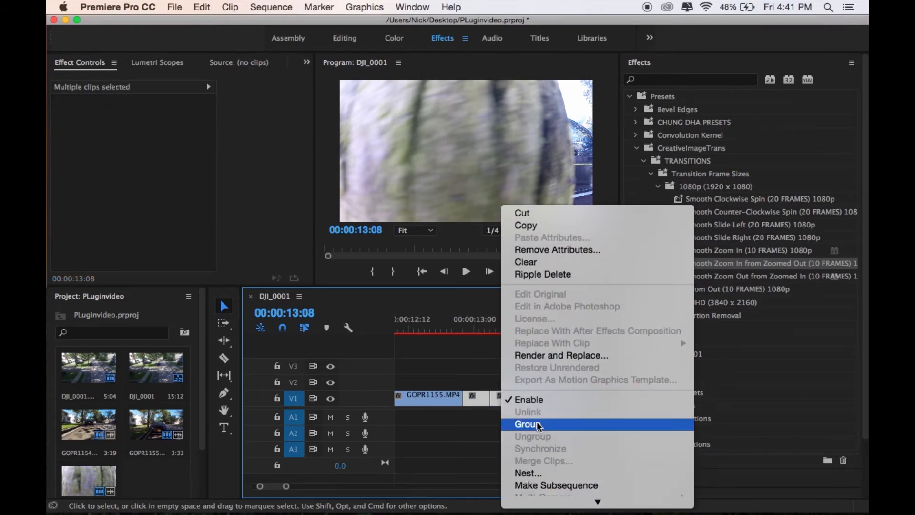
scroll(542, 370, "down", 3)
left_click(542, 369)
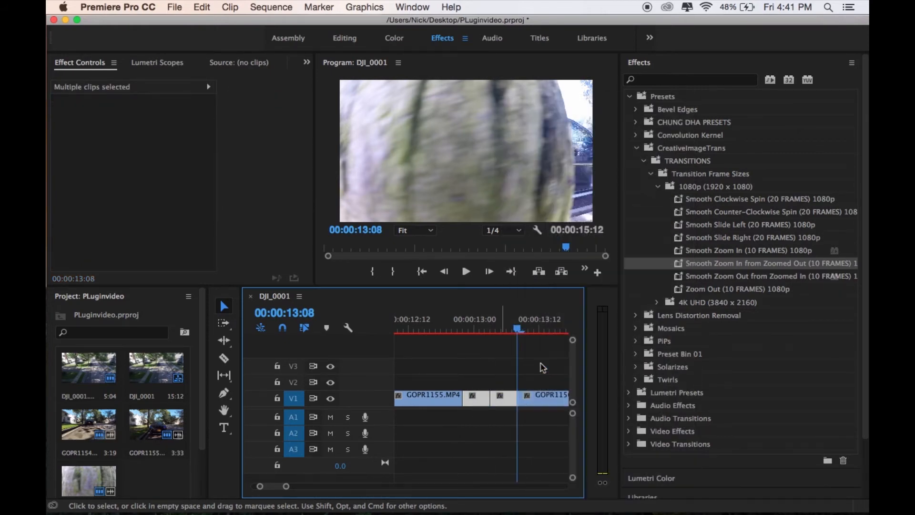
left_click(487, 283)
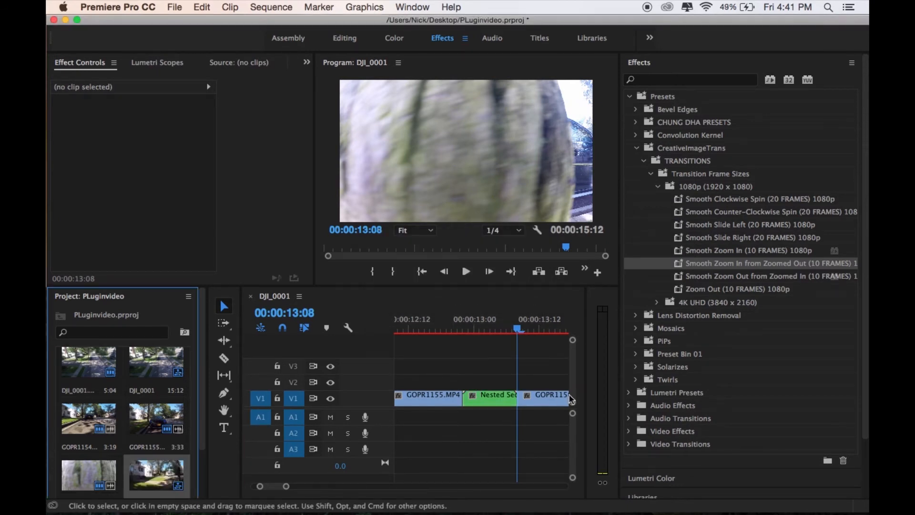
left_click(456, 310)
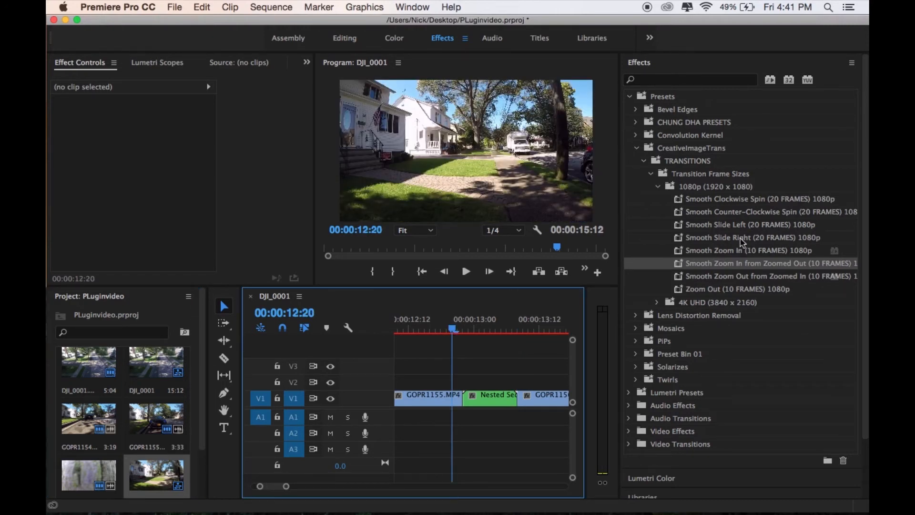
- Apply Smooth Slide Right (20 FRAMES) 1080p to the nested clip and zoom in around it
left_click_drag(743, 242, 607, 296)
left_click_drag(485, 398, 485, 398)
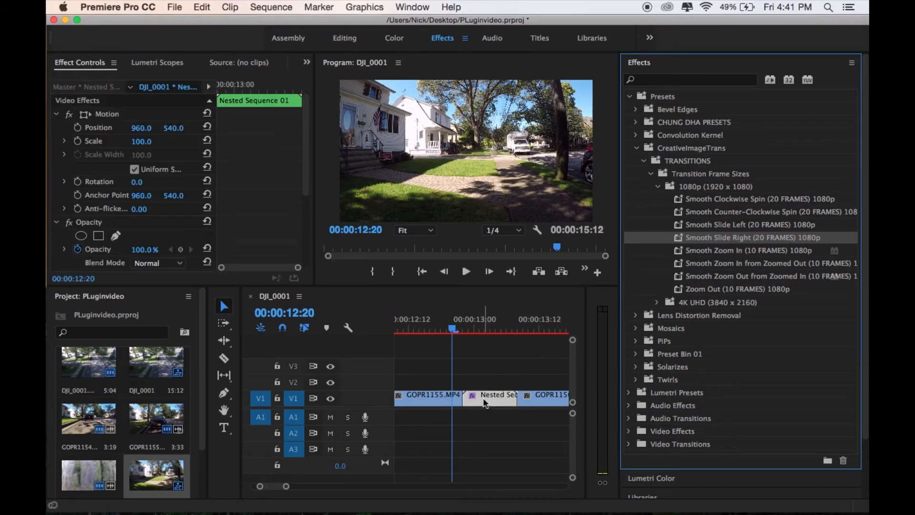
left_click(398, 327)
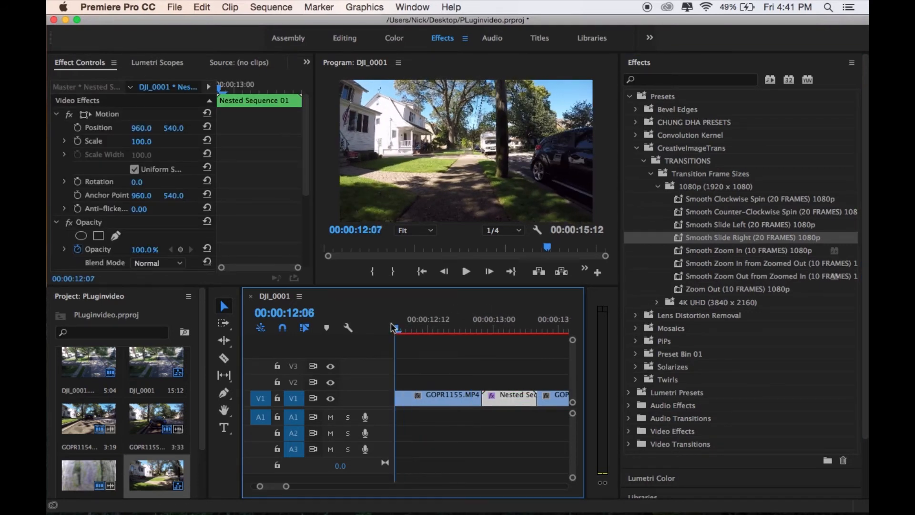
key("equal")
left_click(475, 333)
- Play back the slide transition twice to review it
key("space")
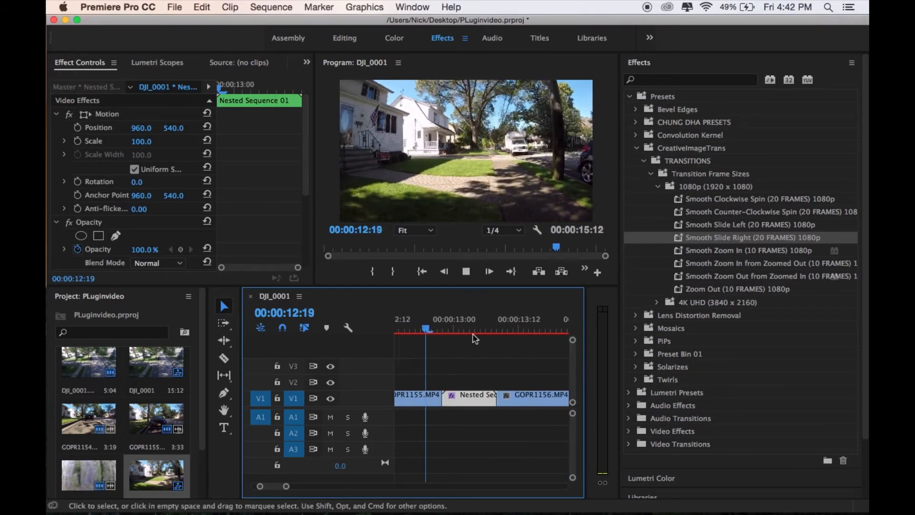
key("space")
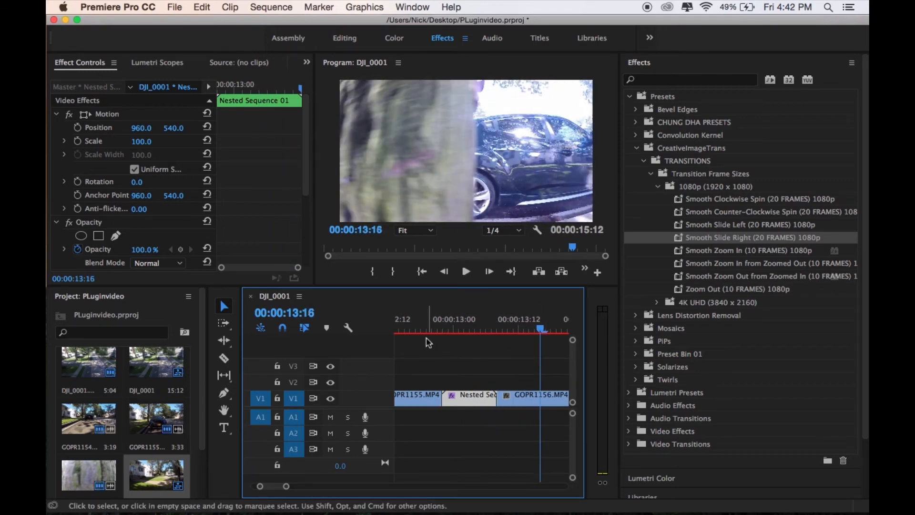
left_click(423, 329)
key("space")
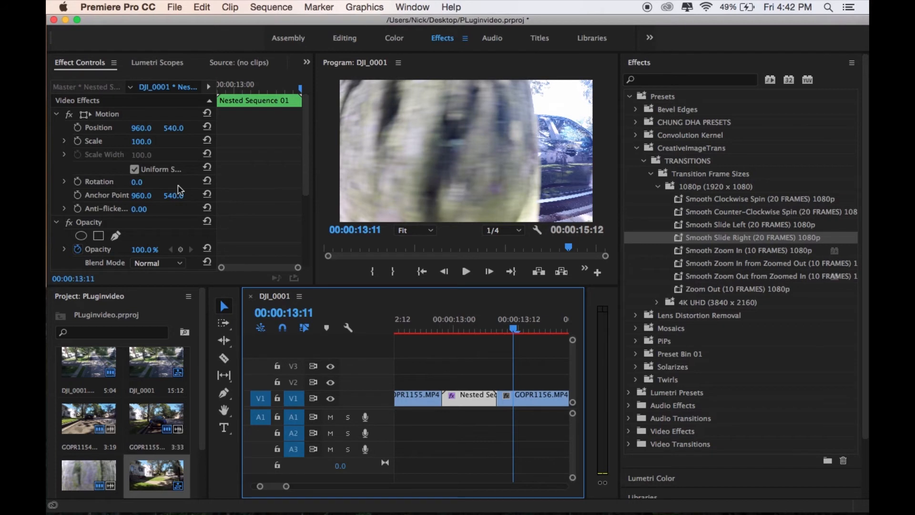
scroll(179, 188, "down", 5)
- Delete the unwanted Smooth Slide Right Mirror and Transform effects from the nested clip's Effect Controls
left_click(125, 184)
key("BackSpace")
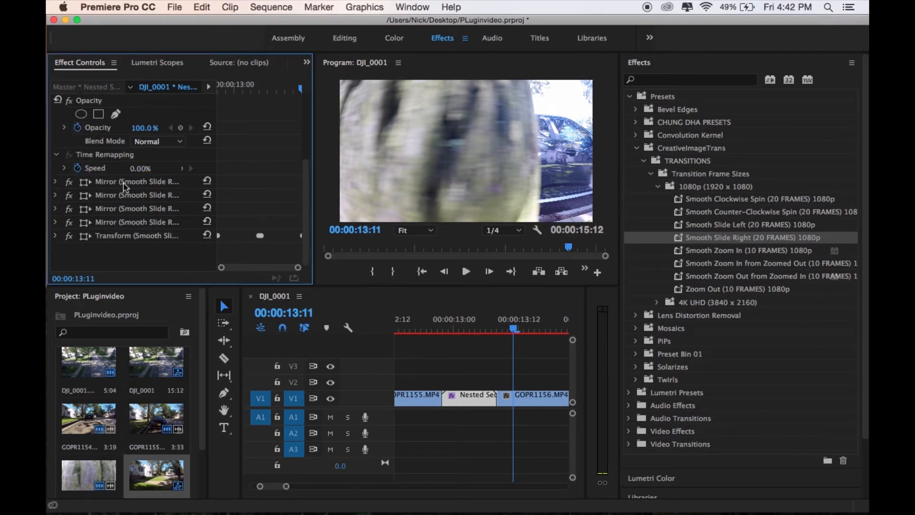
left_click(125, 185)
key("BackSpace")
key("BackSpace")
left_click(124, 183)
key("BackSpace")
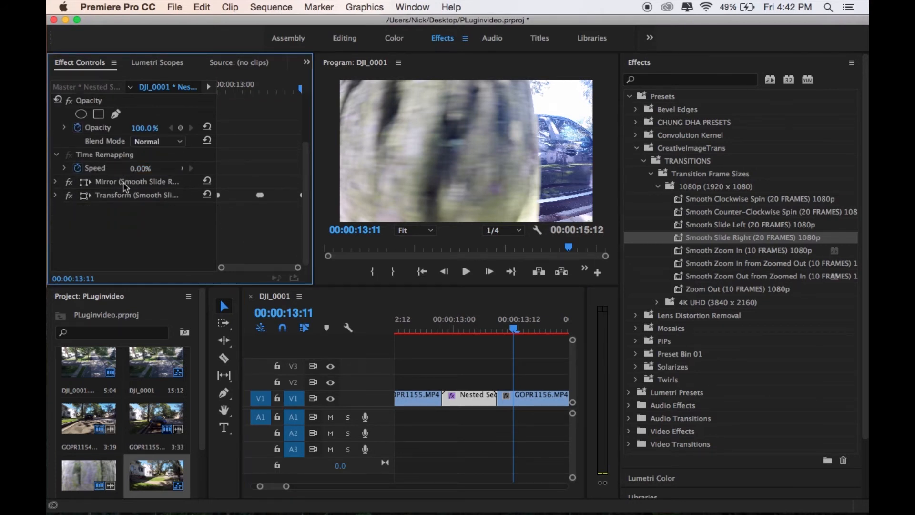
key("BackSpace")
left_click(124, 183)
key("BackSpace")
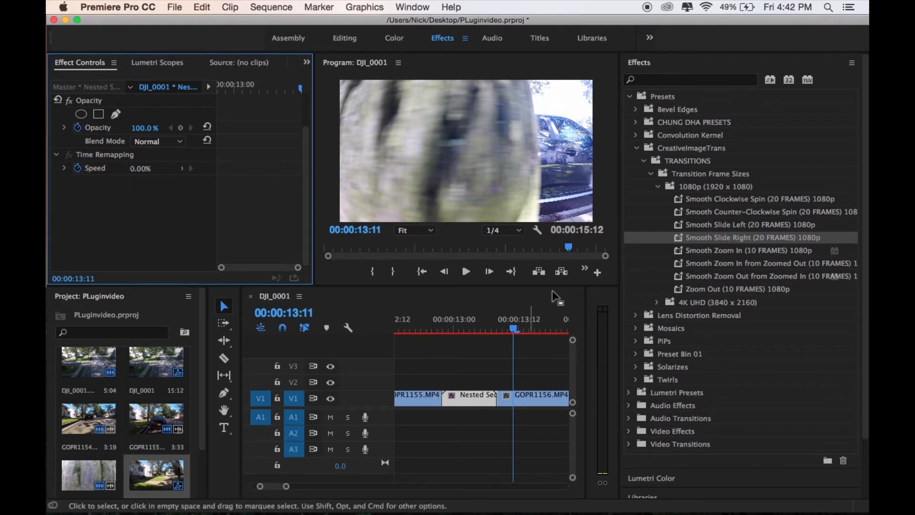
- Apply the Smooth Slide Left (20 FRAMES) 1080p preset to the nested clip
left_click_drag(744, 226, 638, 264)
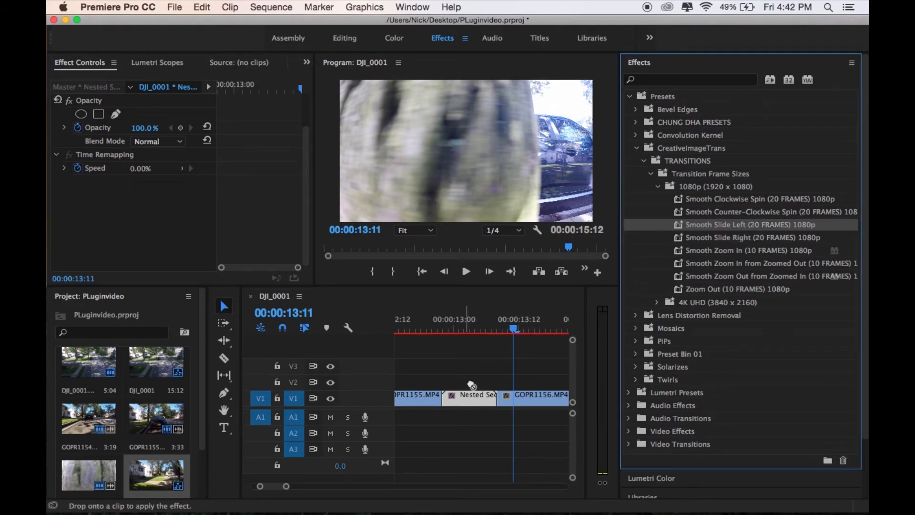
left_click_drag(465, 398, 466, 398)
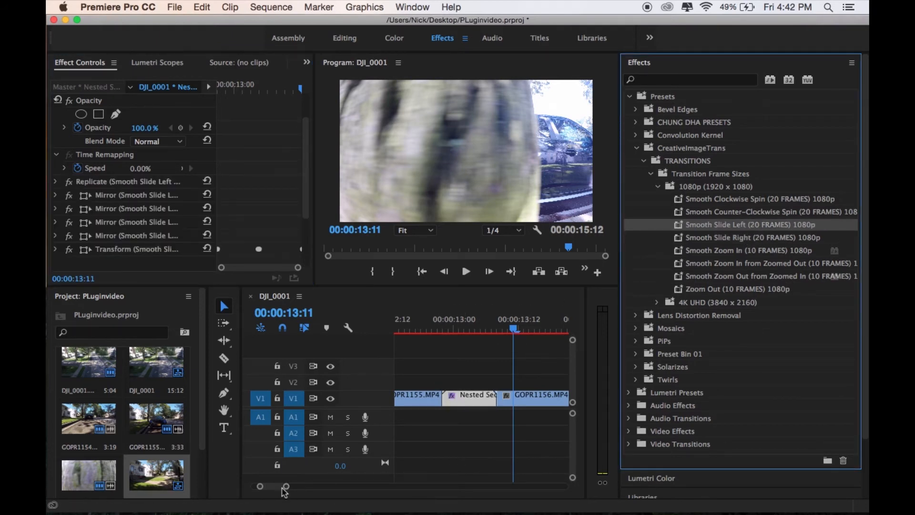
left_click_drag(286, 487, 339, 487)
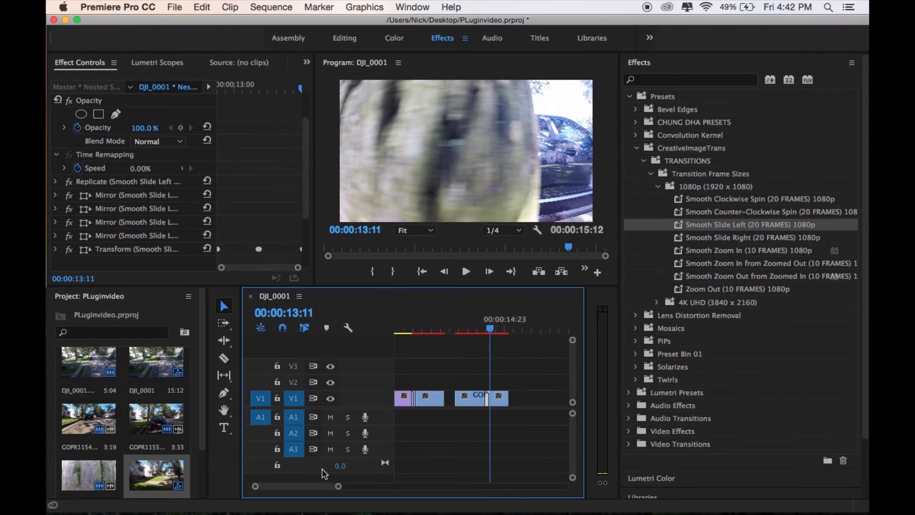
left_click(457, 331)
key("space")
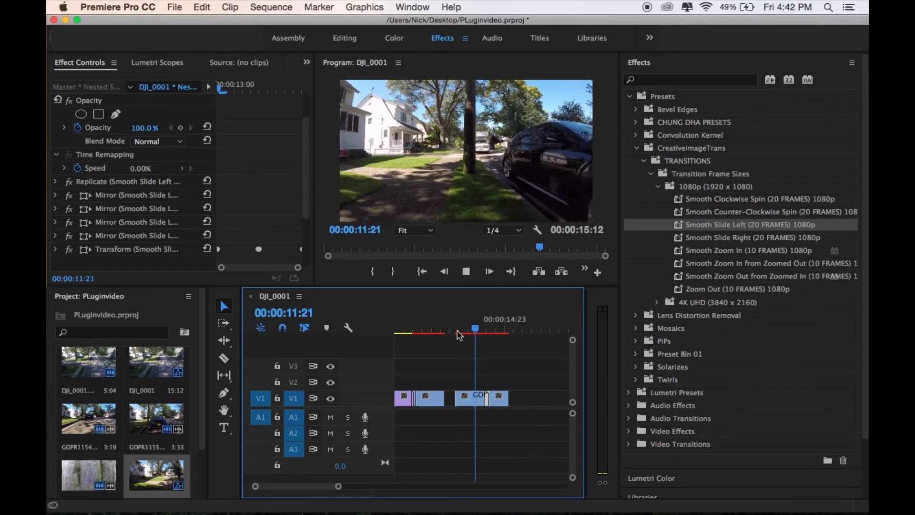
key("space")
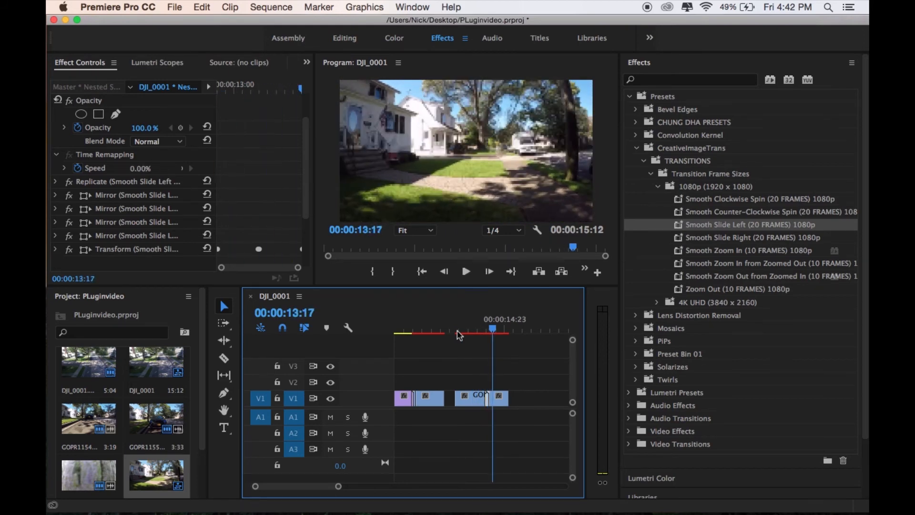
left_click(461, 332)
key("space")
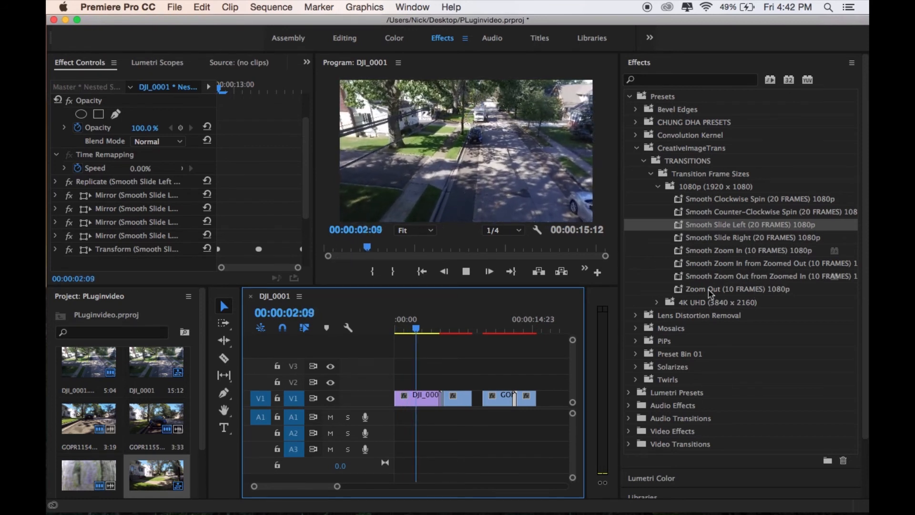
key("space")
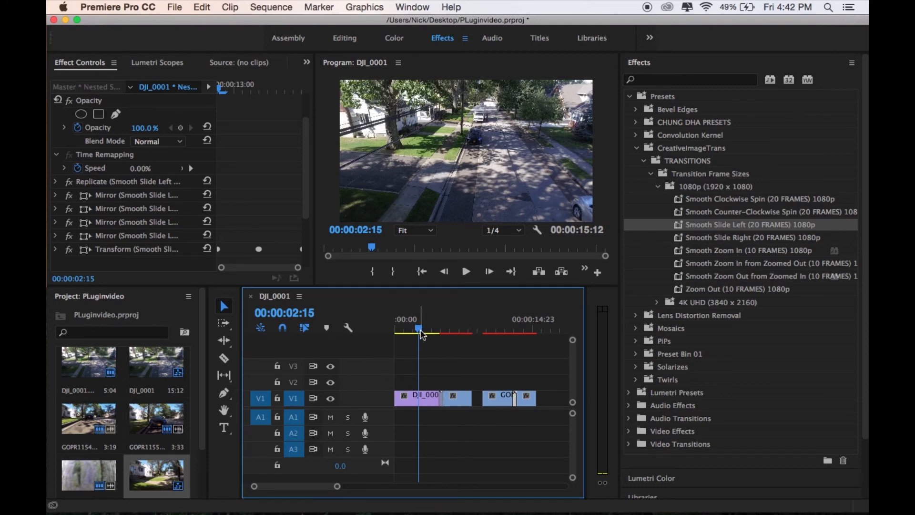
left_click_drag(421, 330, 450, 344)
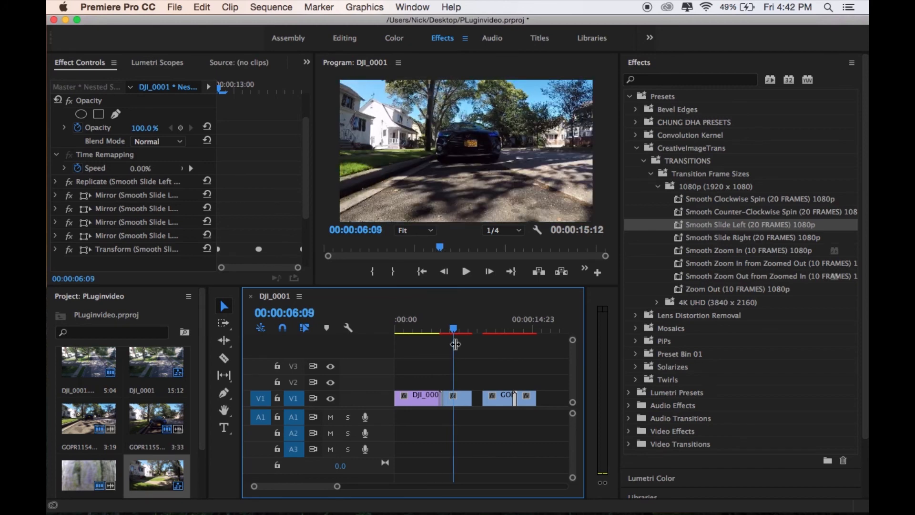
left_click_drag(454, 328, 503, 334)
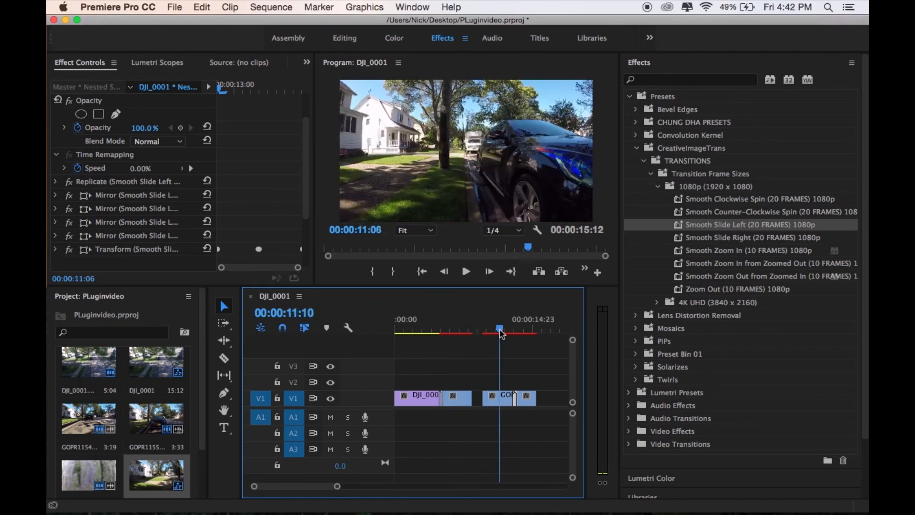